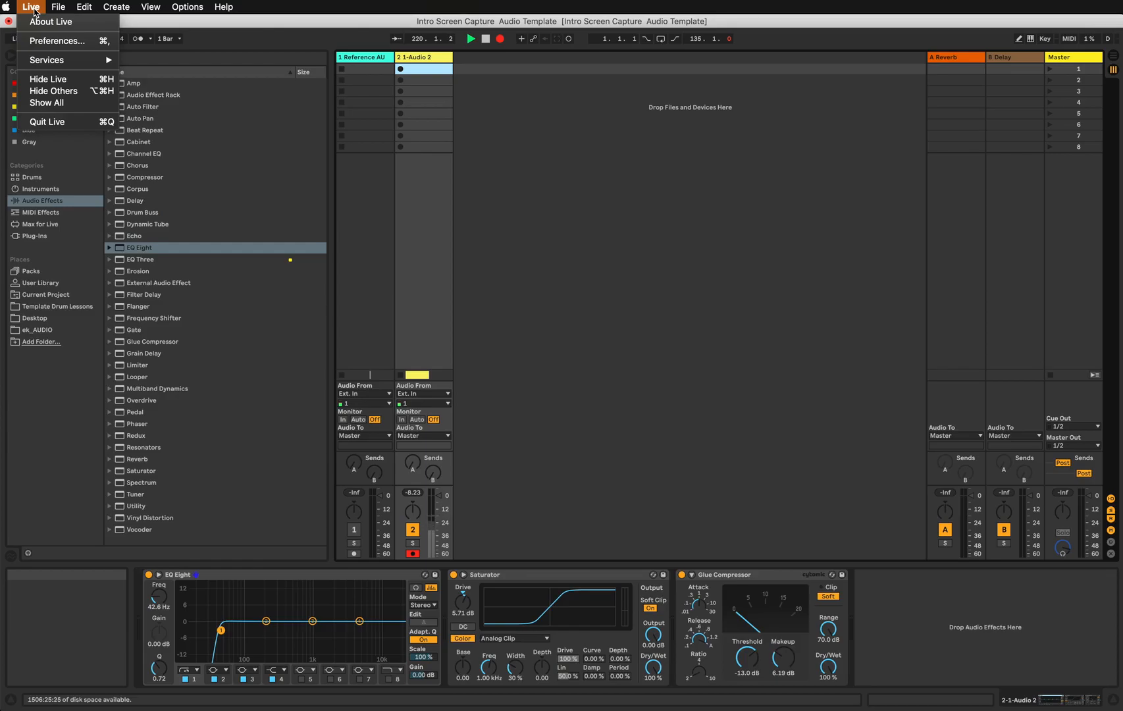
Open the Preferences window and move it to a clear area over the session view
click(53, 41)
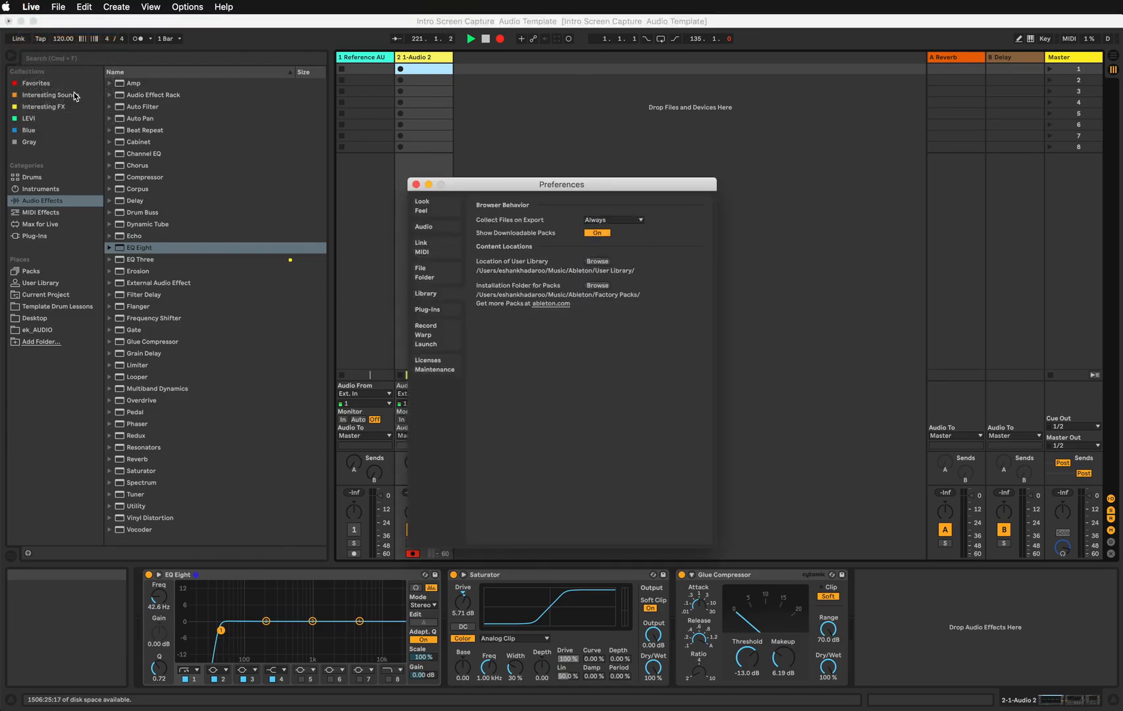
drag(507, 186, 638, 155)
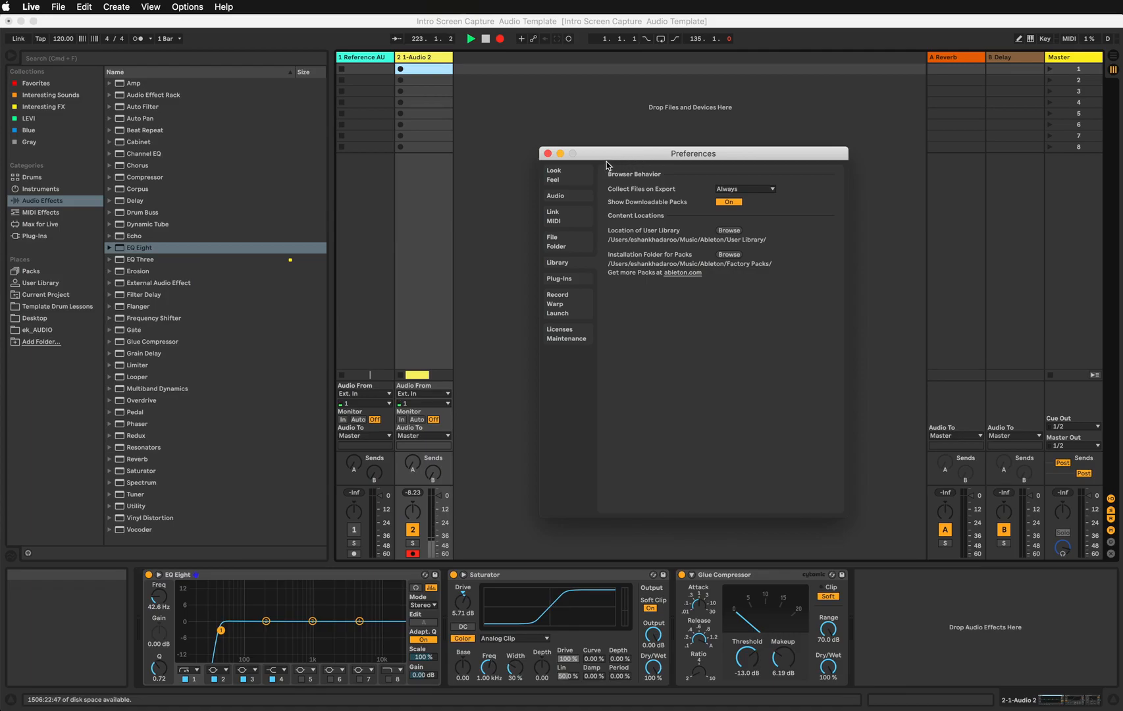
drag(610, 158, 588, 114)
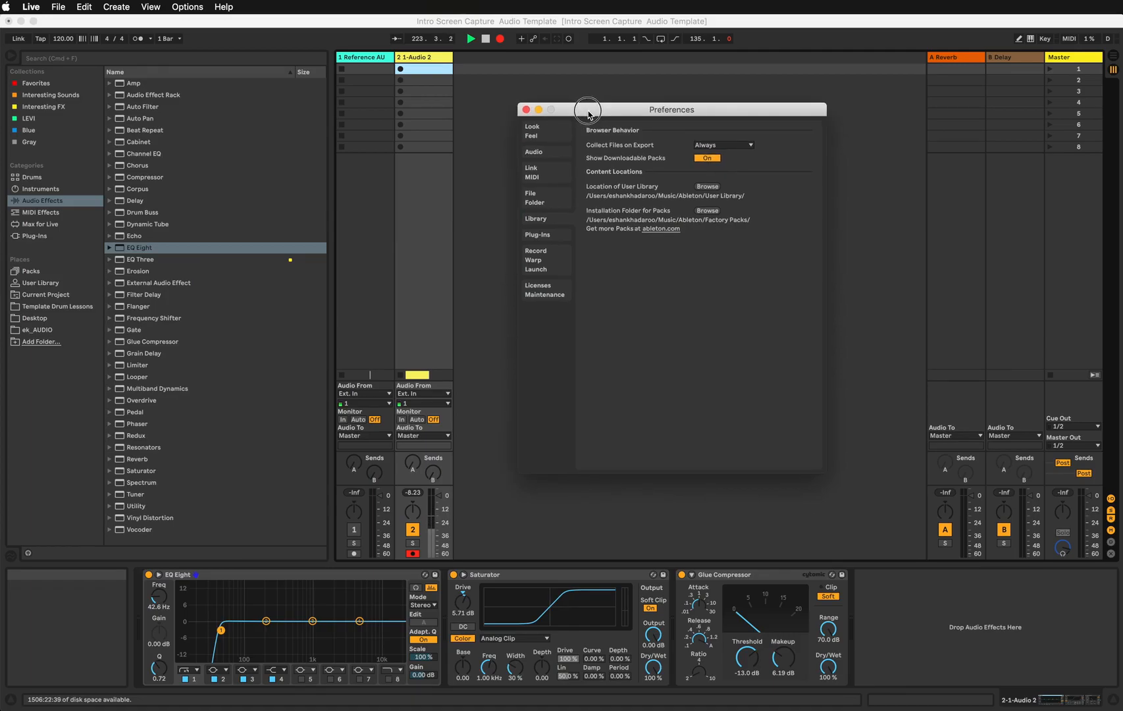
Look through the preference pages from Look/Feel, Audio and Link/MIDI to File/Folder, Library, Plug-Ins, Record/Warp/Launch and Licenses/Maintenance
click(545, 137)
click(547, 153)
click(547, 173)
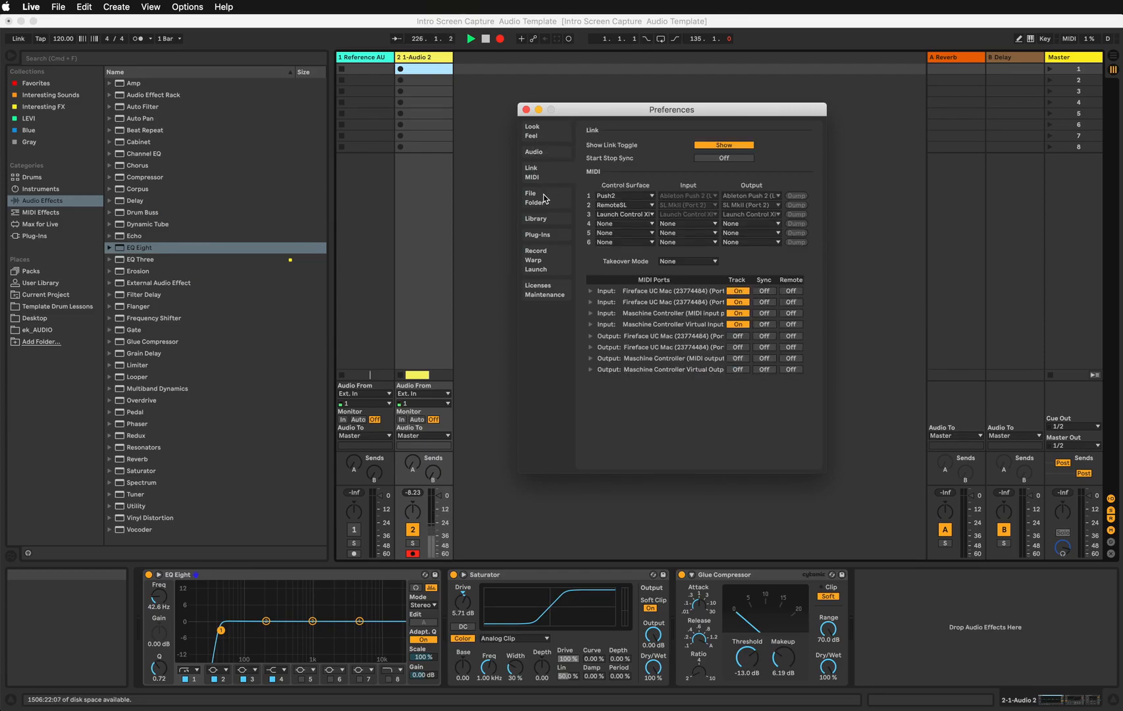
click(546, 136)
click(543, 156)
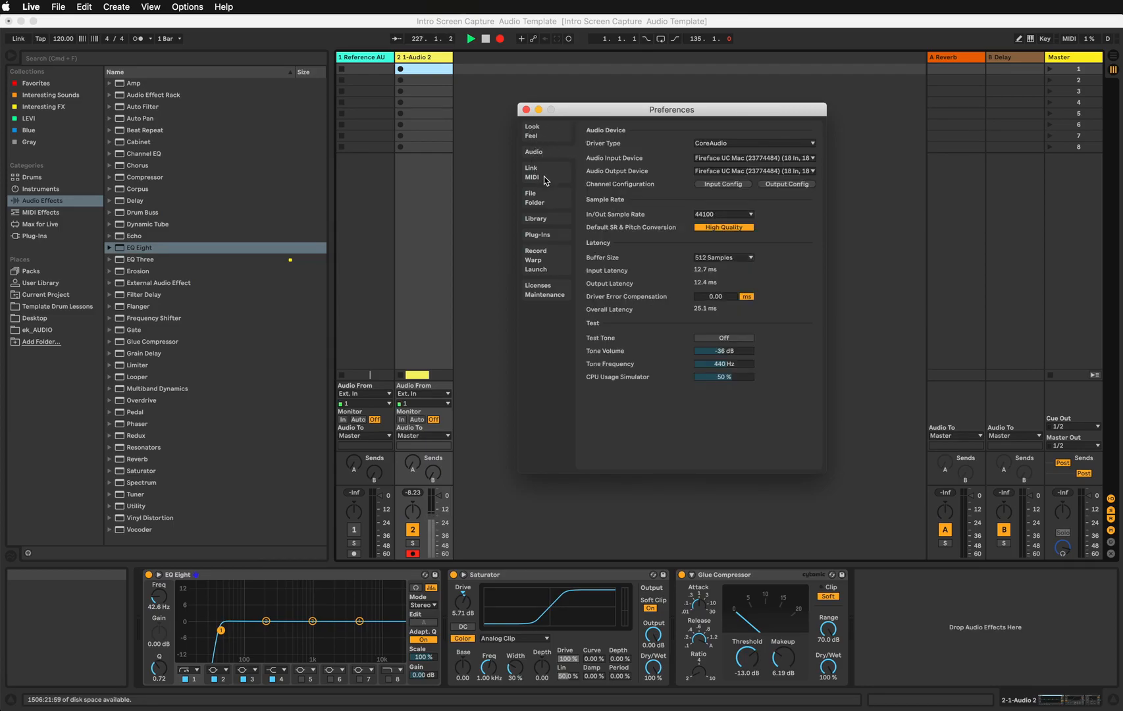
click(545, 178)
click(545, 199)
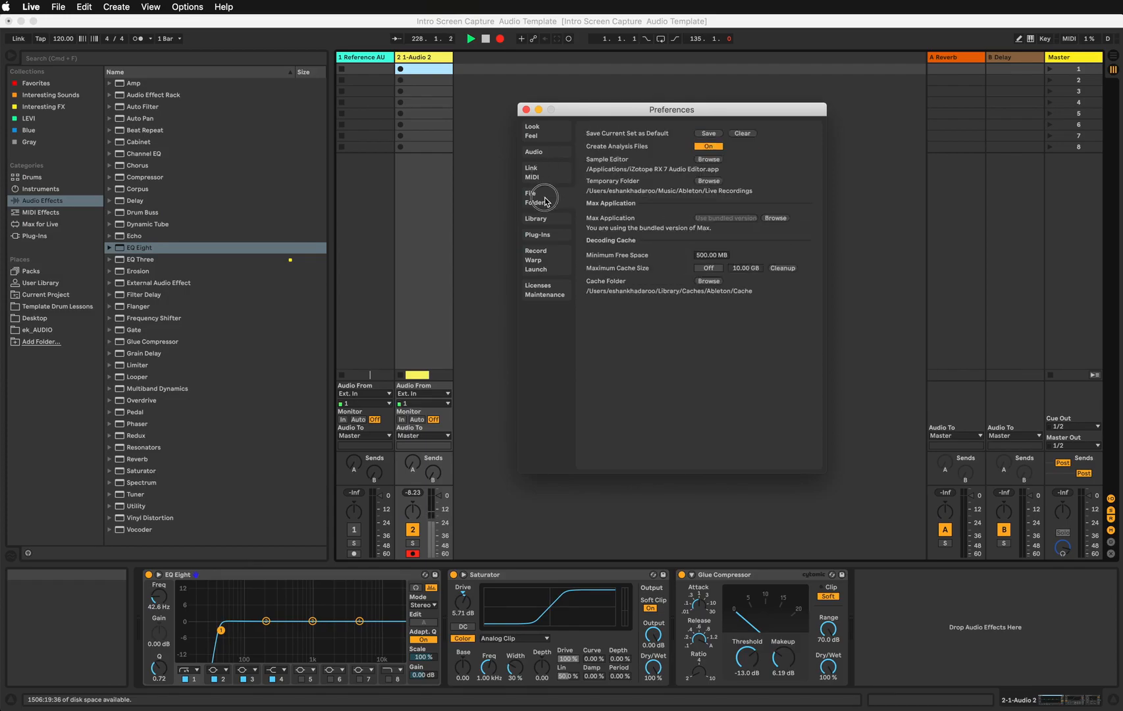
click(547, 222)
click(546, 233)
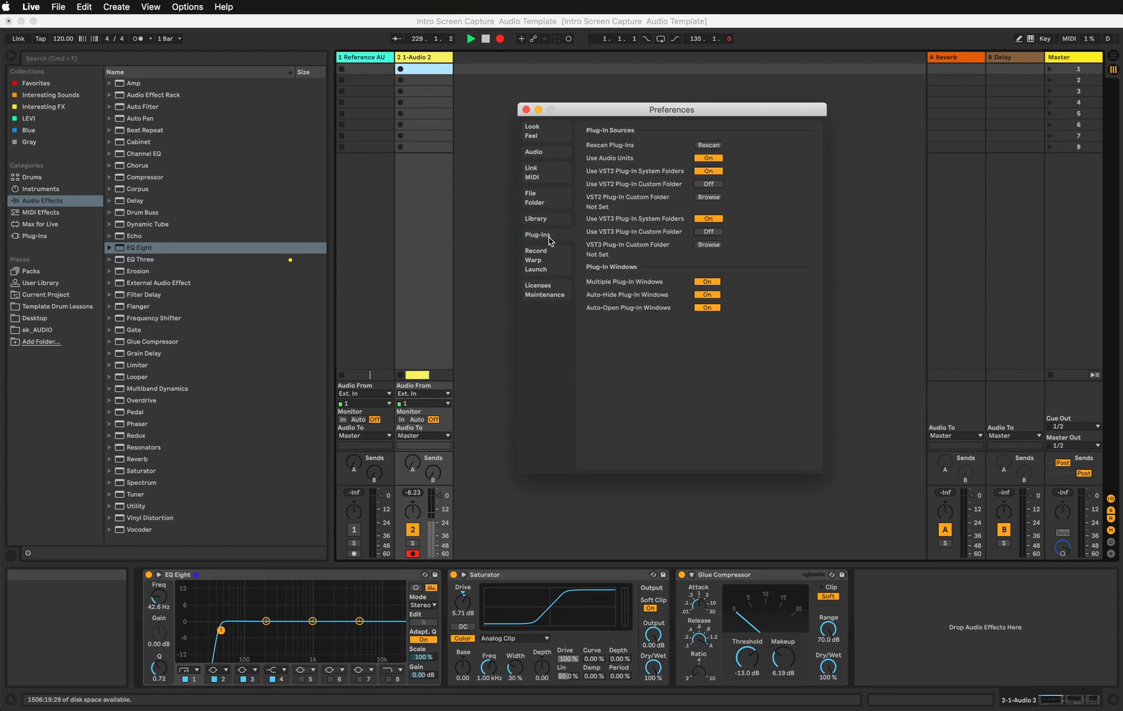
click(555, 263)
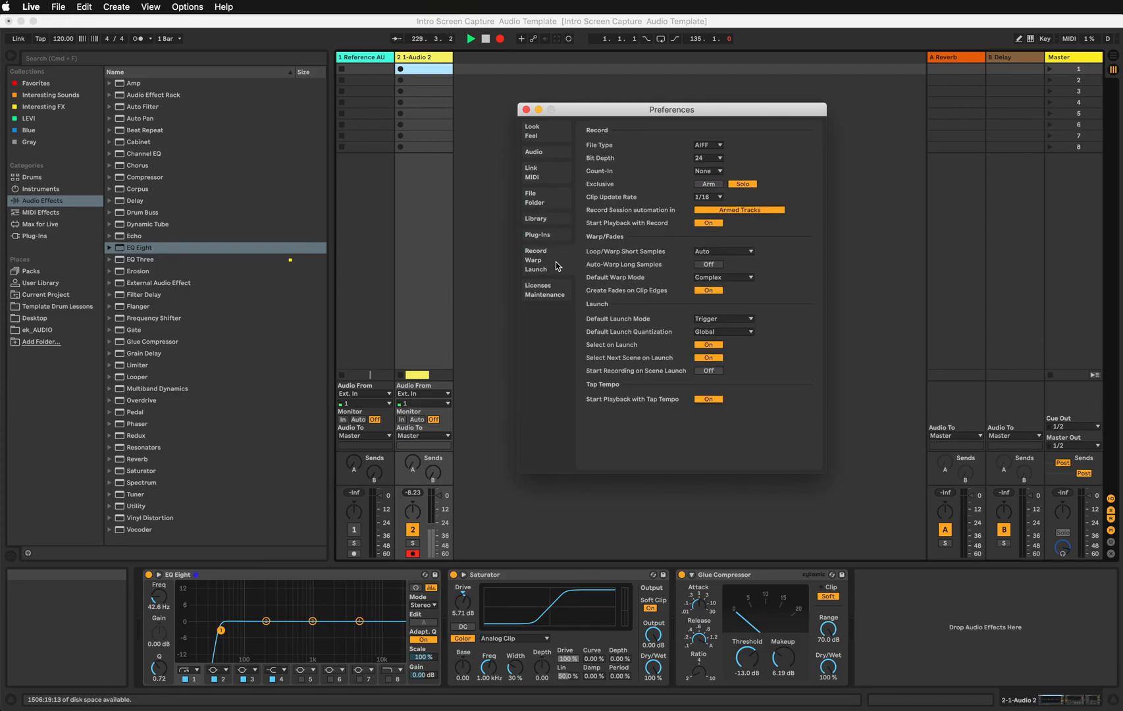
click(553, 295)
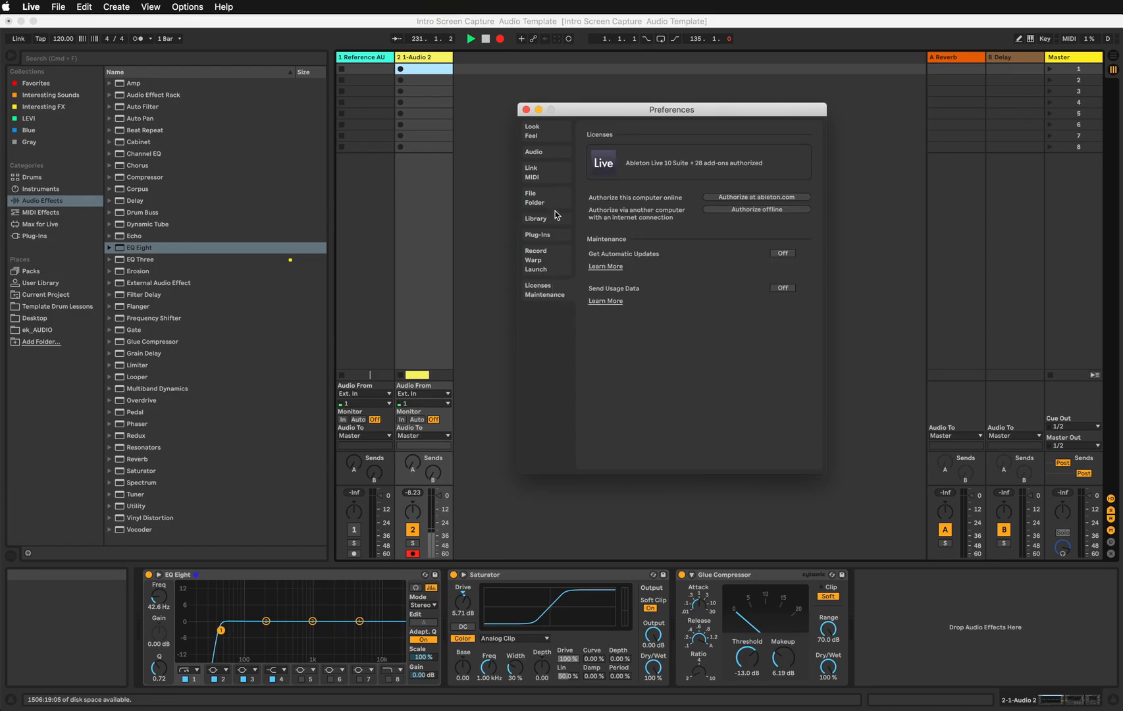
Try the Look/Feel zoom display at 72% and 106%, and reset it to 100%
click(544, 133)
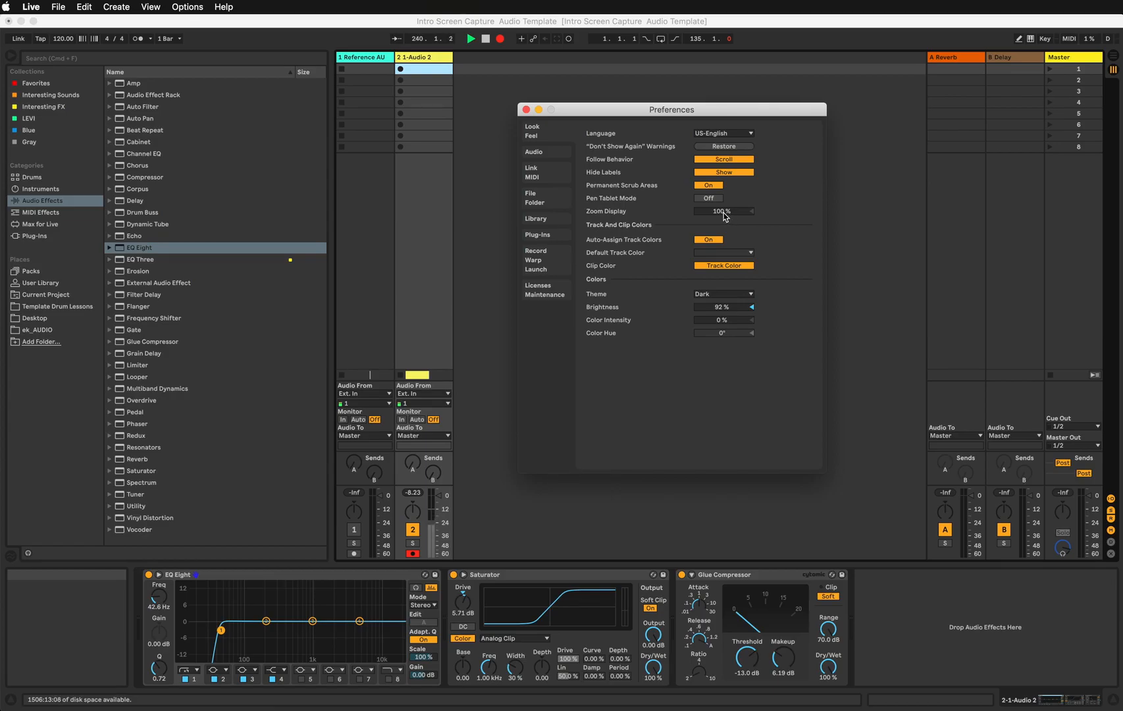
drag(729, 217, 729, 244)
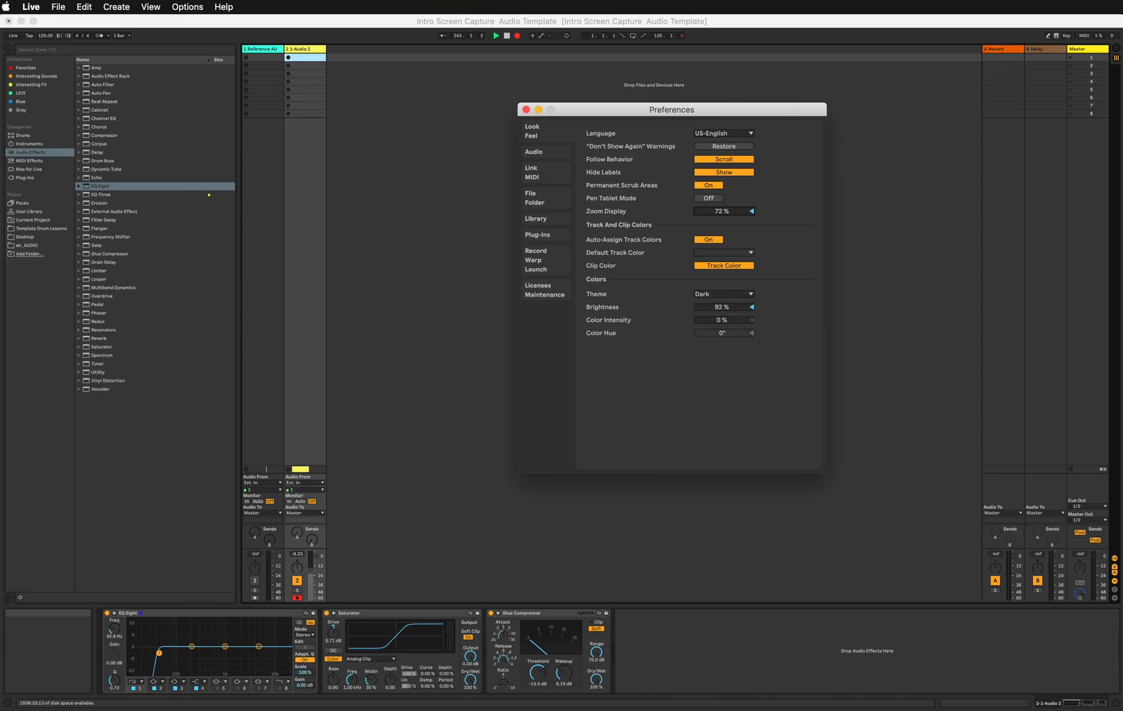
mouse_move(728, 211)
mouse_down()
mouse_move(729, 161)
mouse_move(729, 185)
mouse_up()
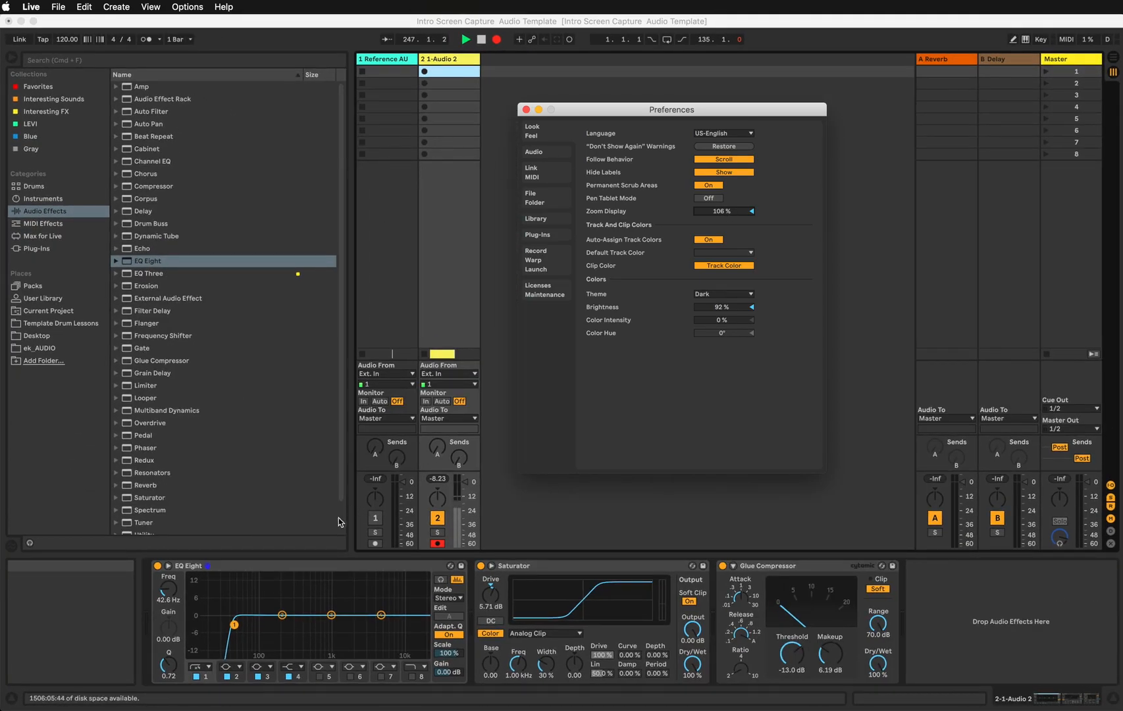
click(752, 212)
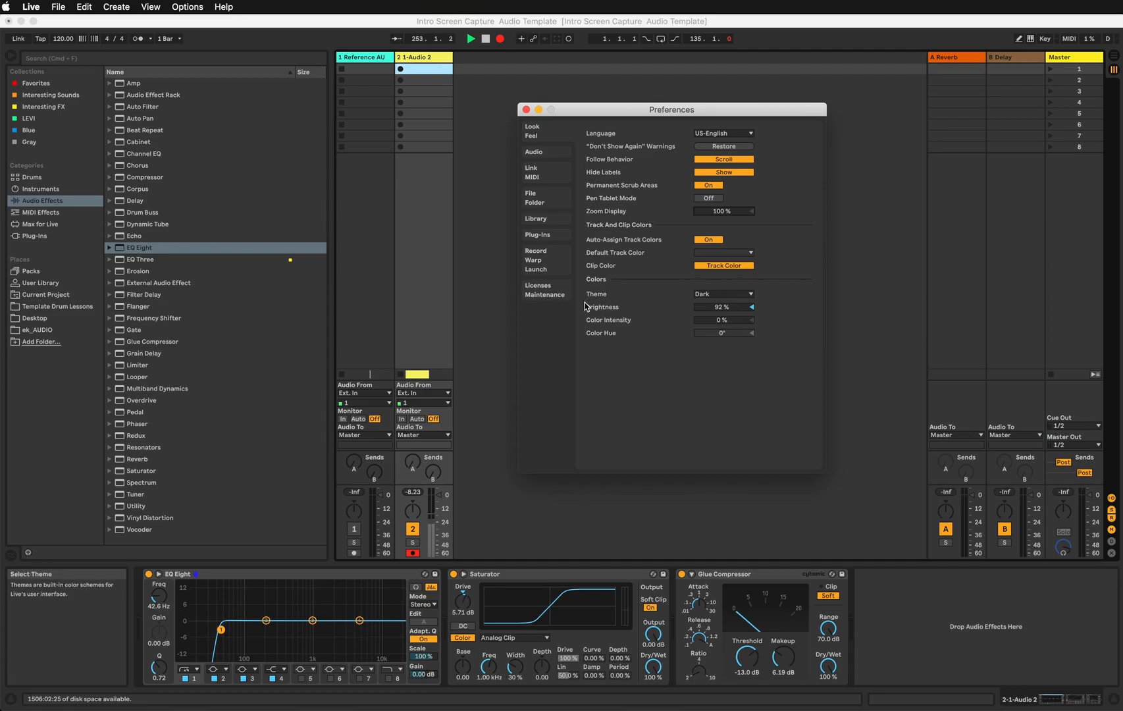
Try the Light, Mid Light and Mid Dark interface themes one after another, and return to Dark
click(741, 296)
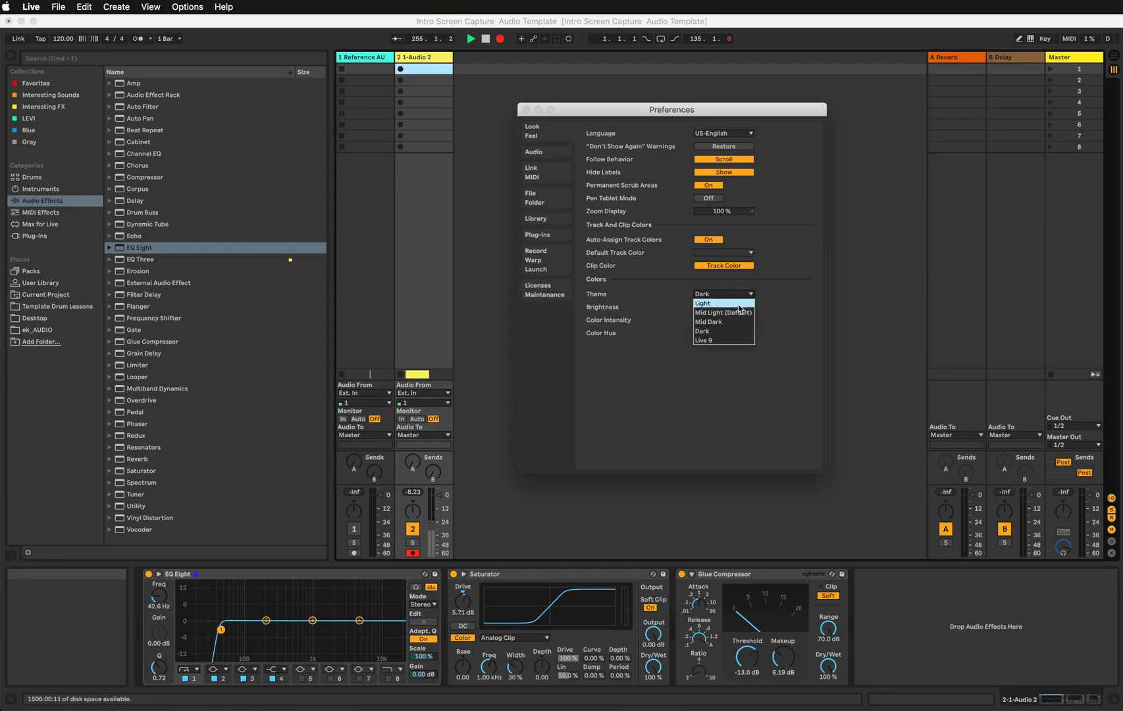
click(740, 304)
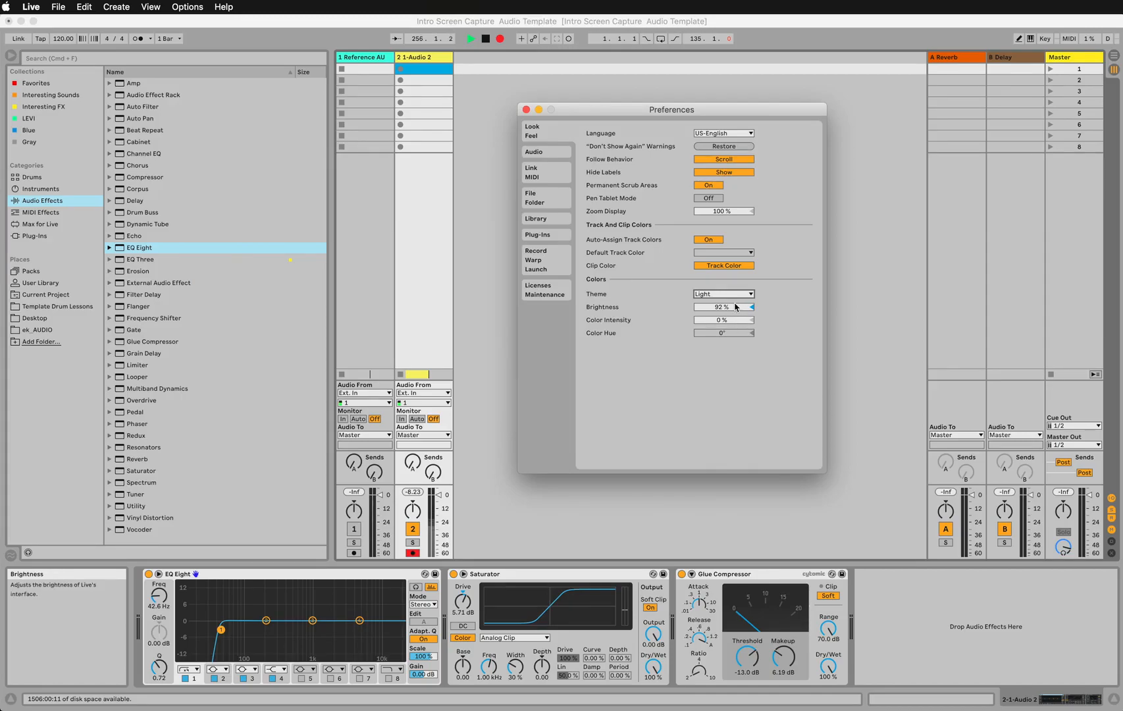
click(731, 295)
click(735, 313)
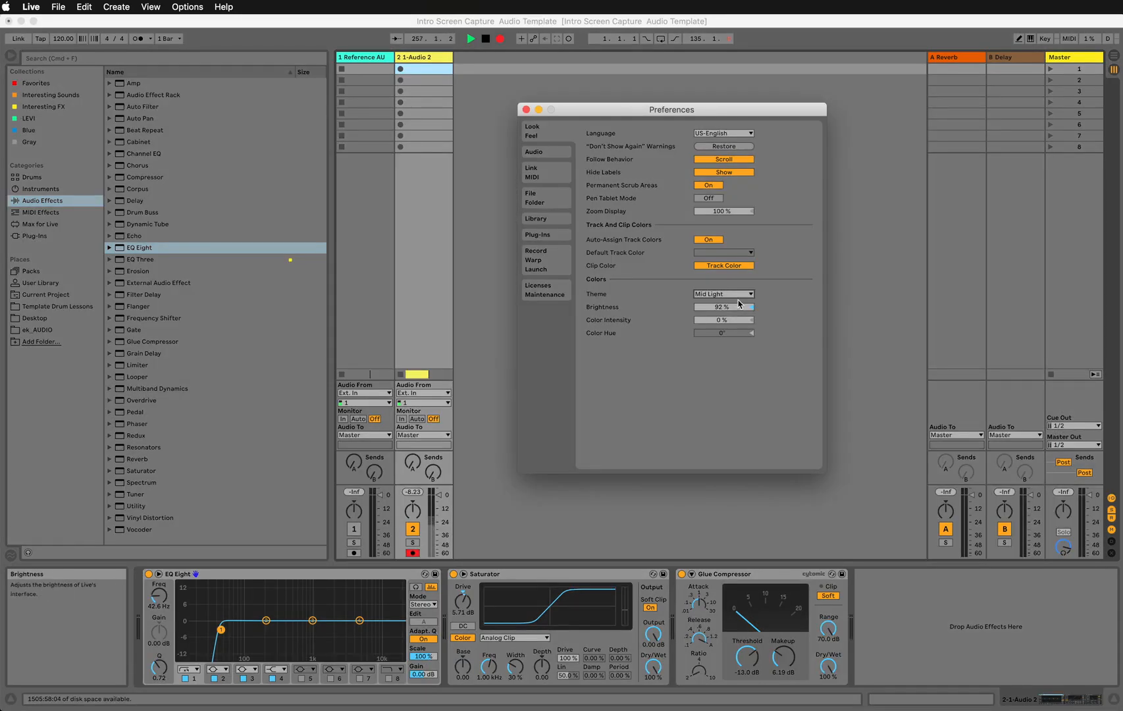
click(740, 297)
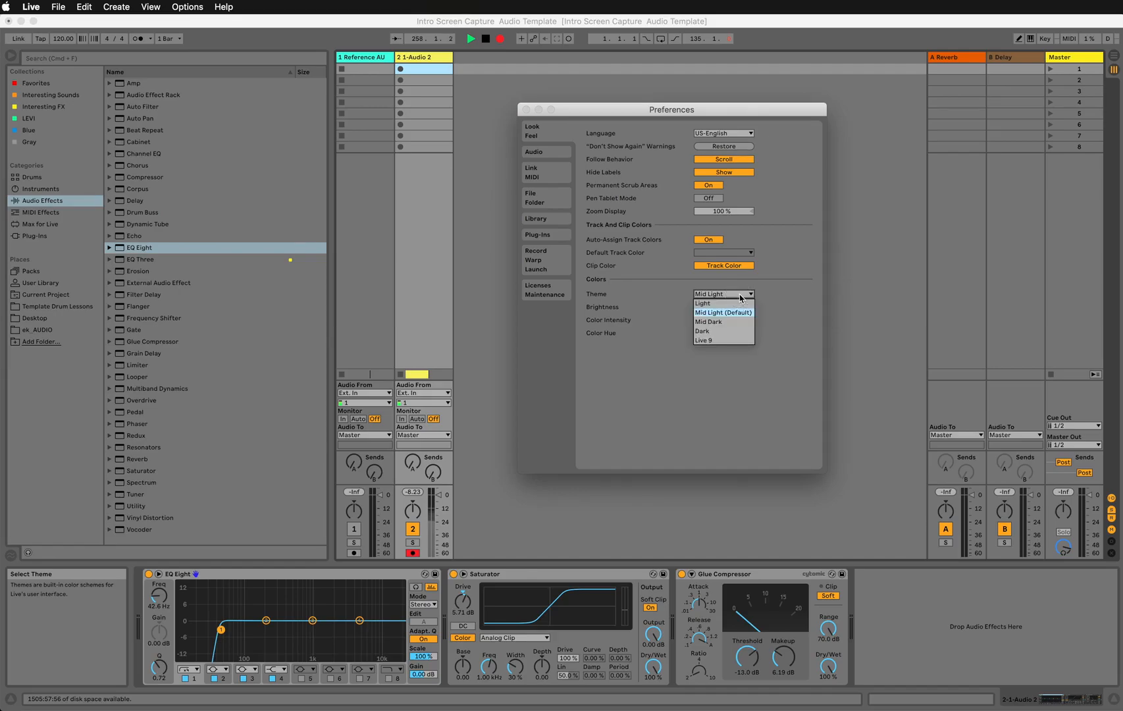
click(738, 322)
click(742, 295)
click(743, 332)
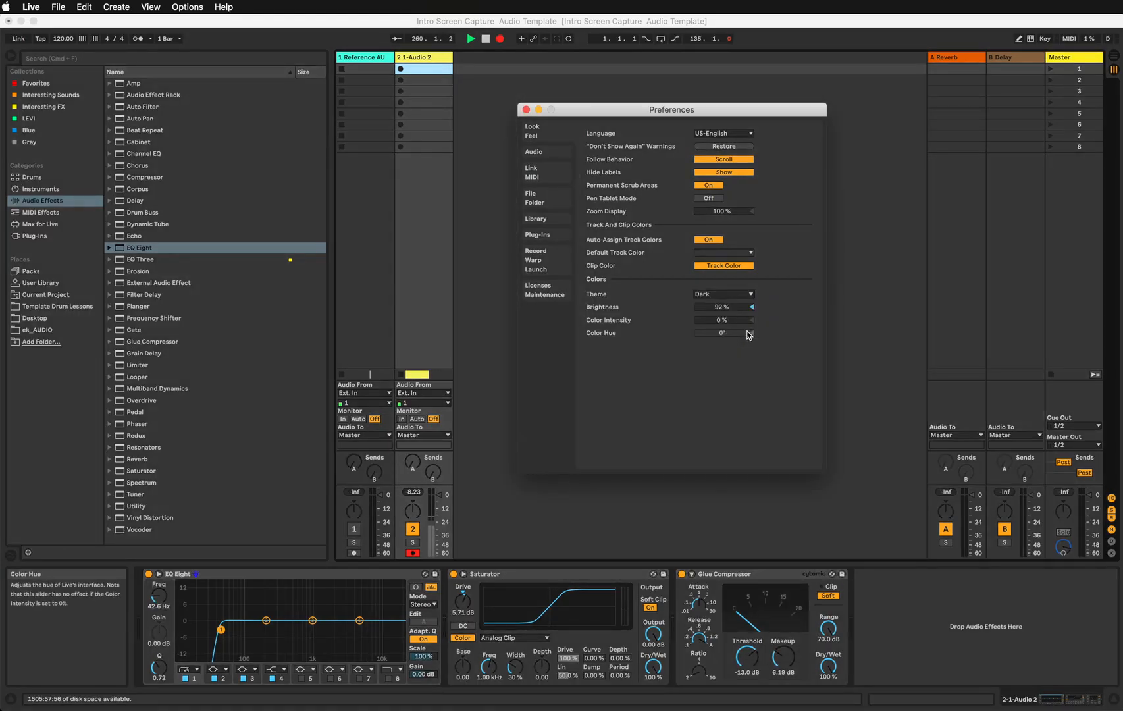
Switch the theme to Light and back to Dark, and try the brightness and color intensity adjustments
click(723, 295)
click(725, 304)
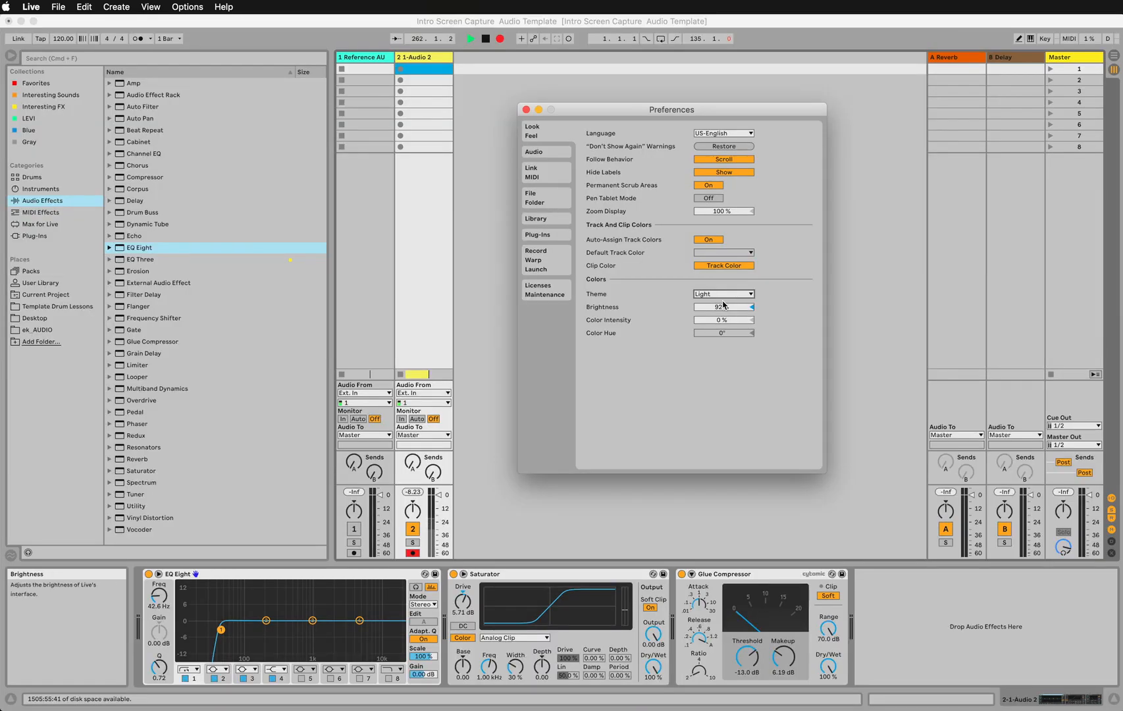
click(727, 296)
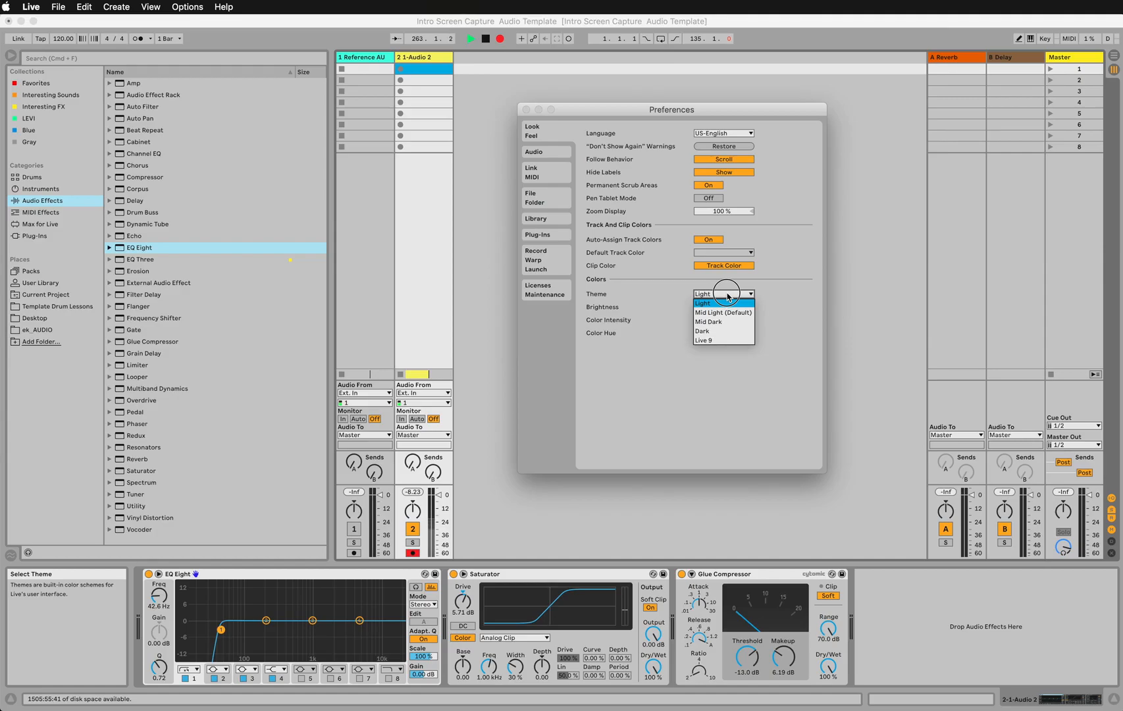
click(730, 331)
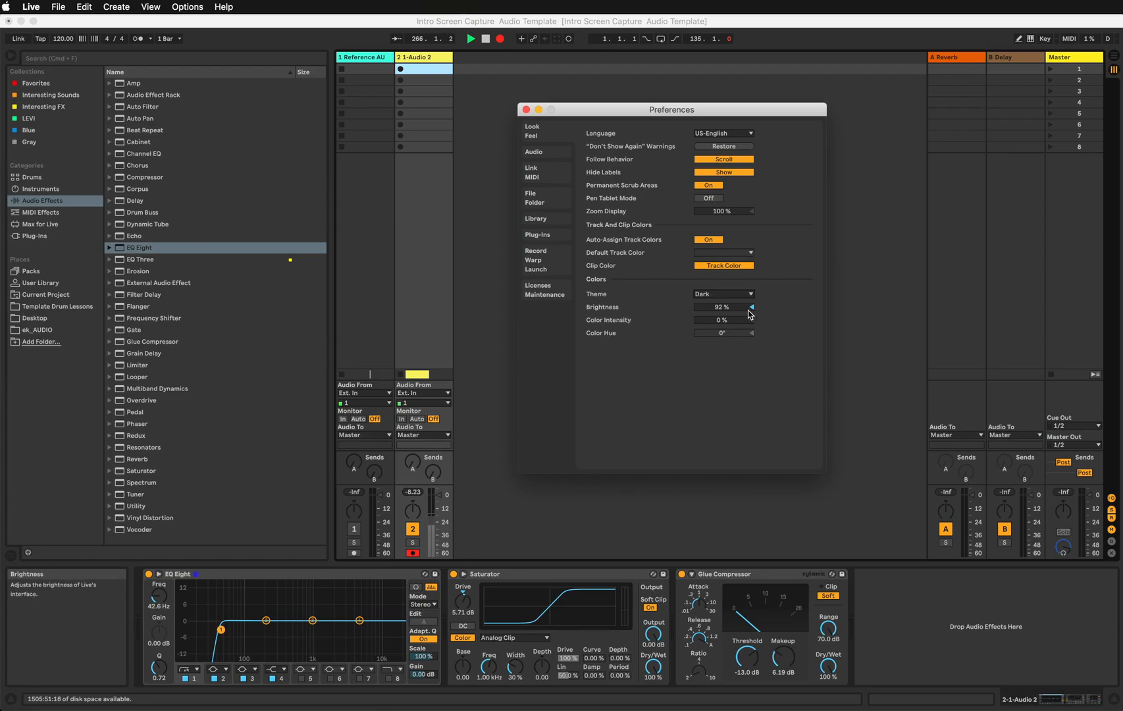
mouse_move(723, 310)
mouse_down()
mouse_move(723, 244)
mouse_move(723, 335)
mouse_move(723, 289)
mouse_move(723, 308)
mouse_up()
mouse_move(715, 319)
mouse_down()
mouse_move(715, 289)
mouse_move(715, 321)
mouse_up()
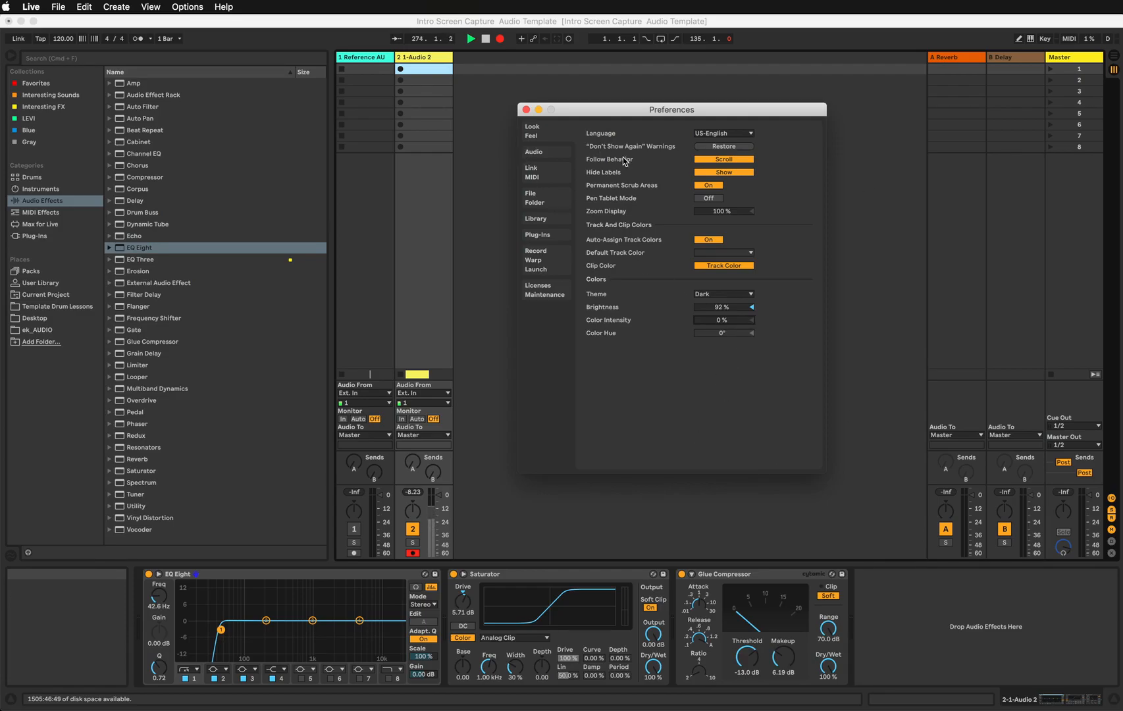
Examine the audio preferences' available driver types, input devices and output devices, keeping the current selections
click(532, 154)
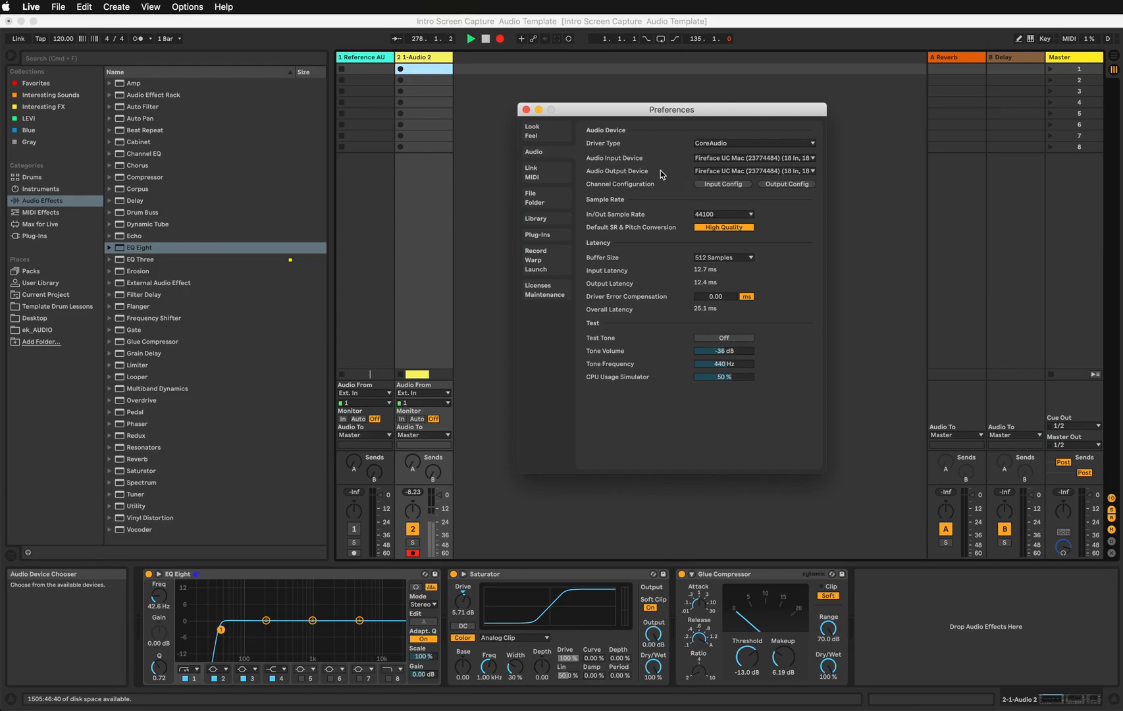
click(735, 148)
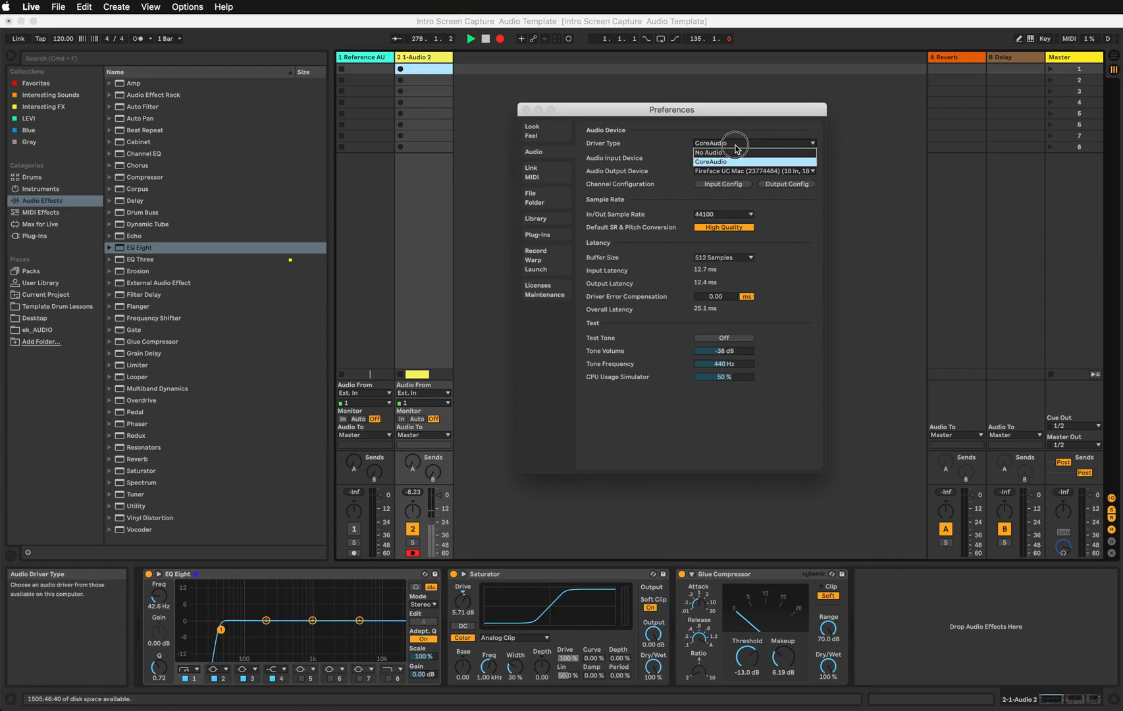
click(673, 152)
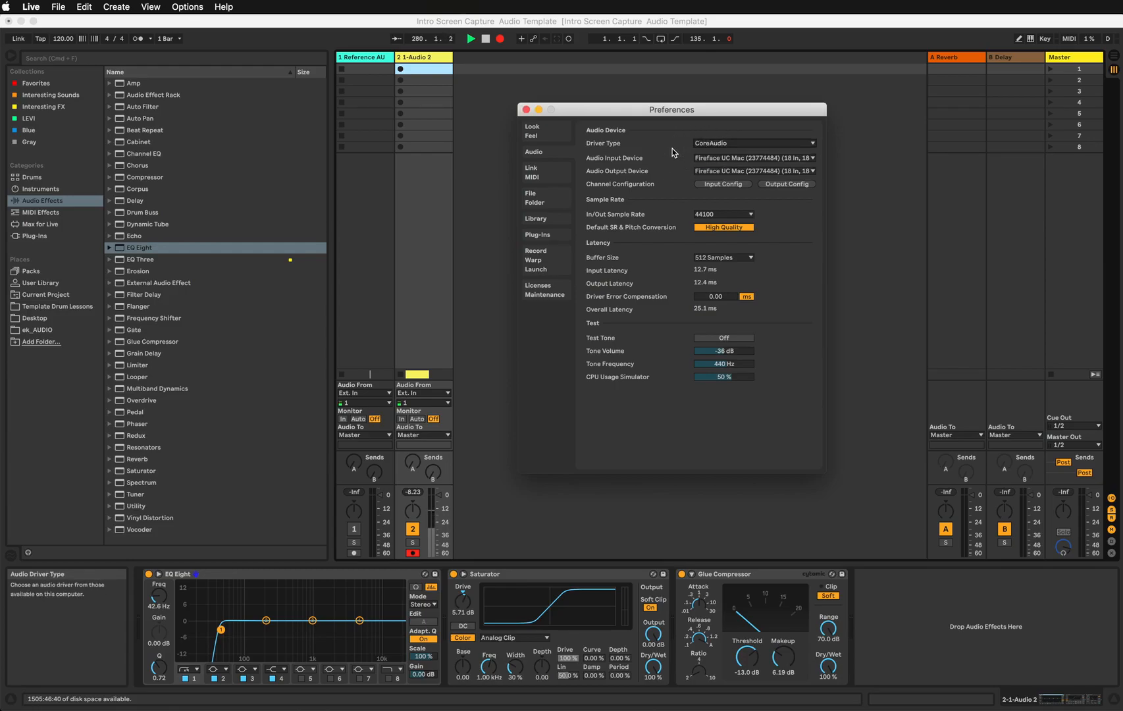
click(750, 159)
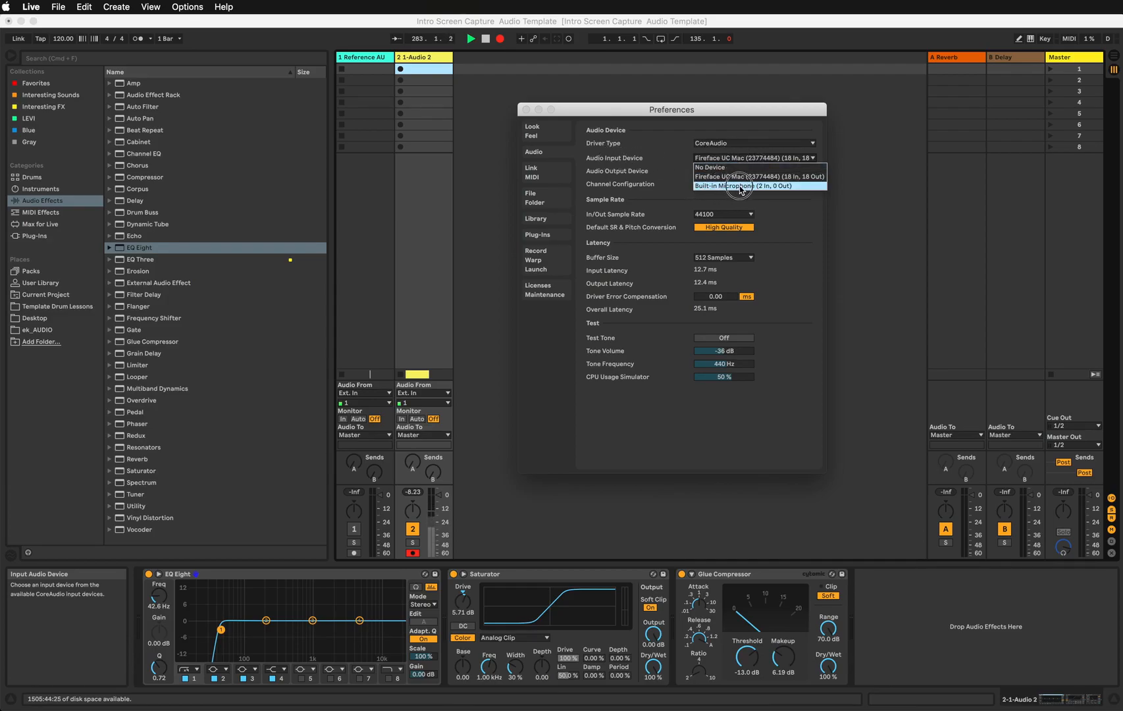
click(657, 143)
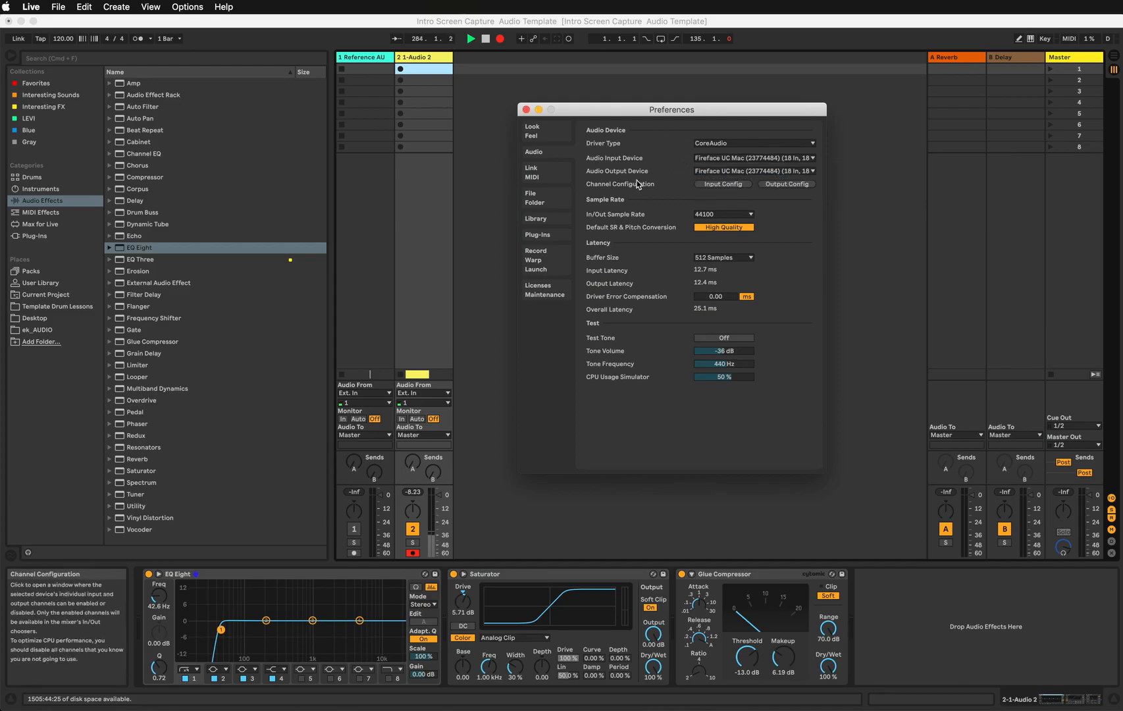
click(704, 172)
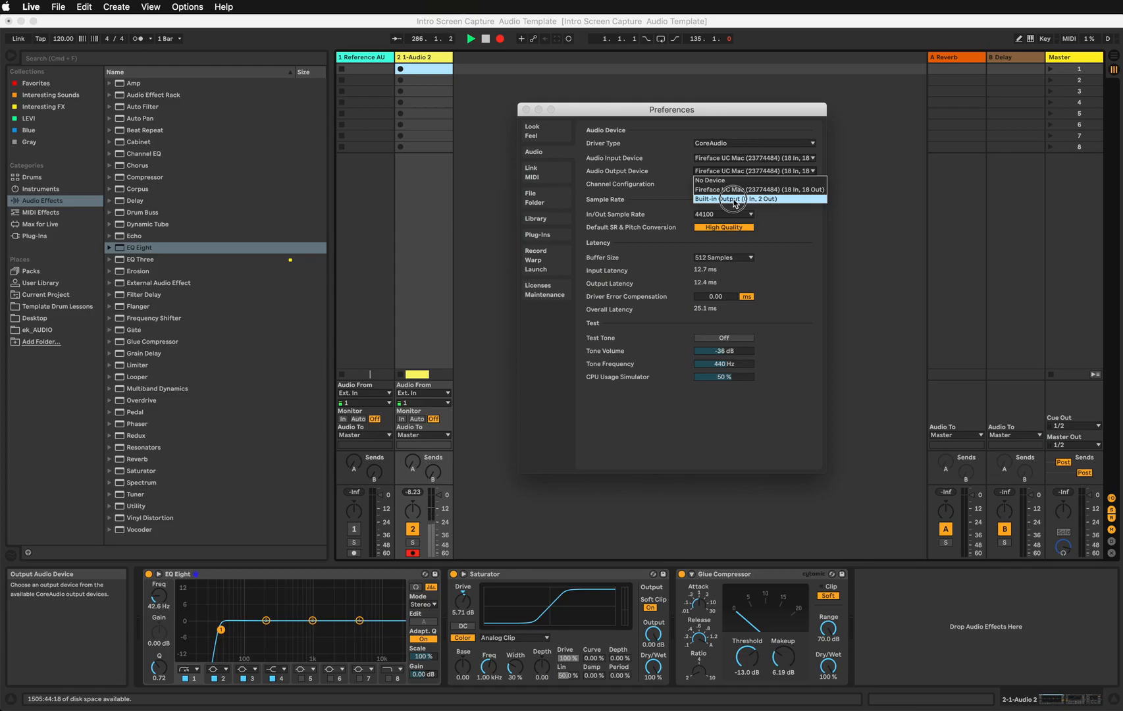
click(652, 175)
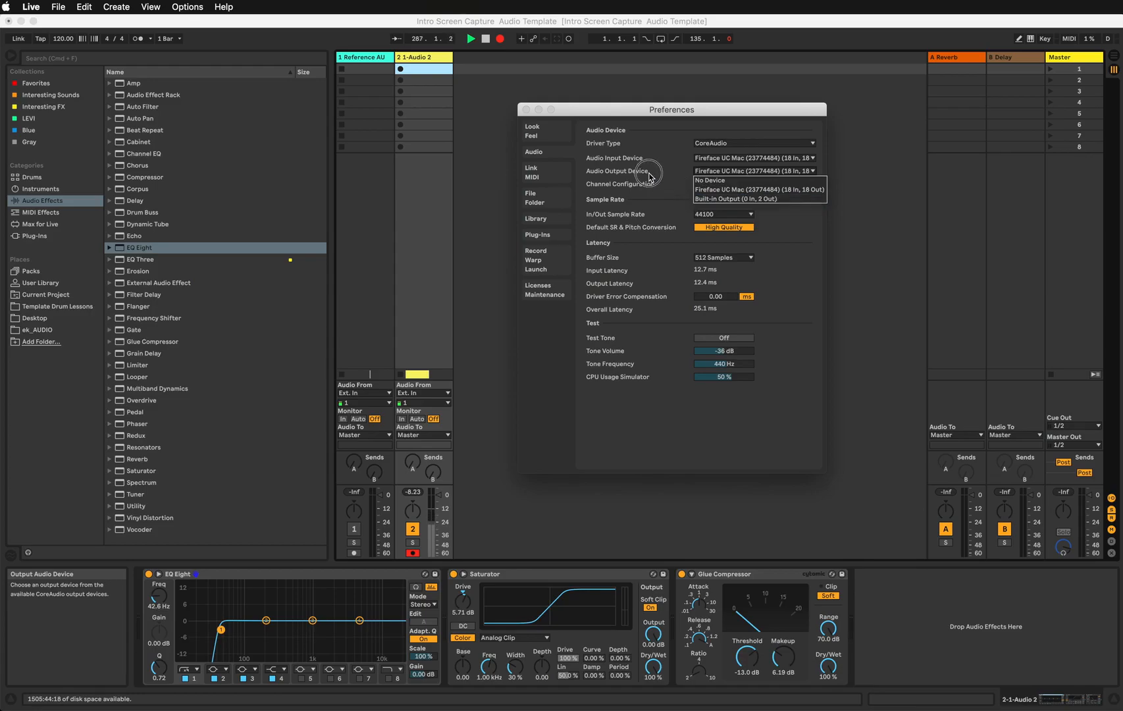
click(741, 159)
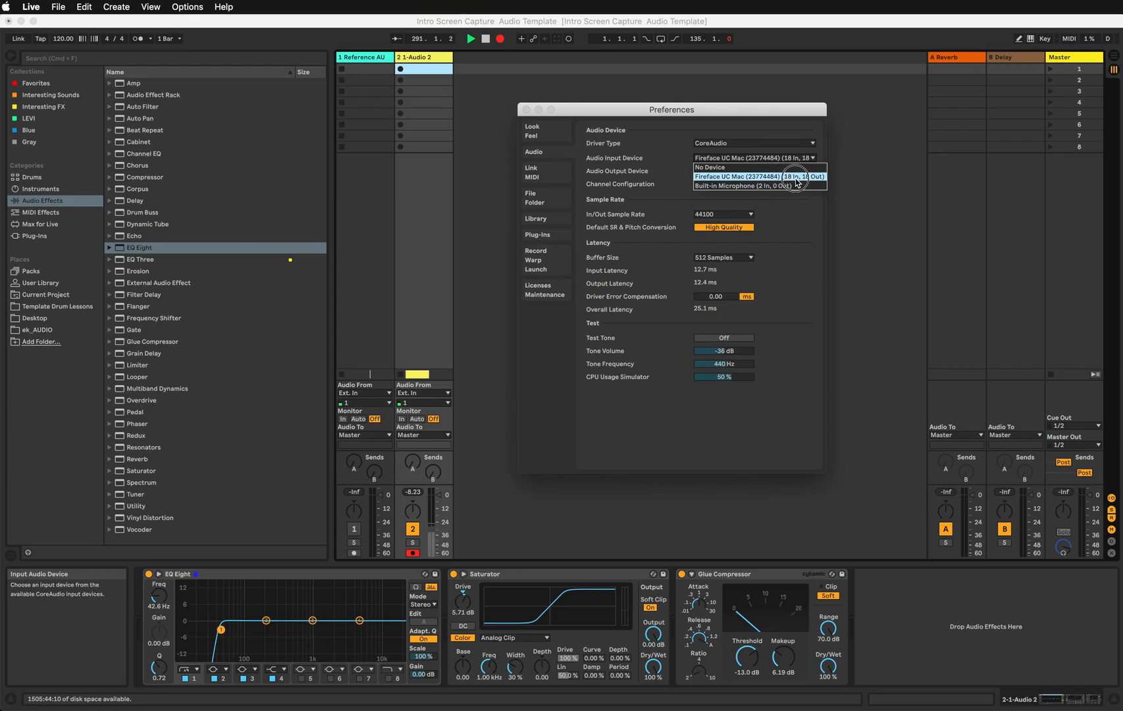
click(646, 178)
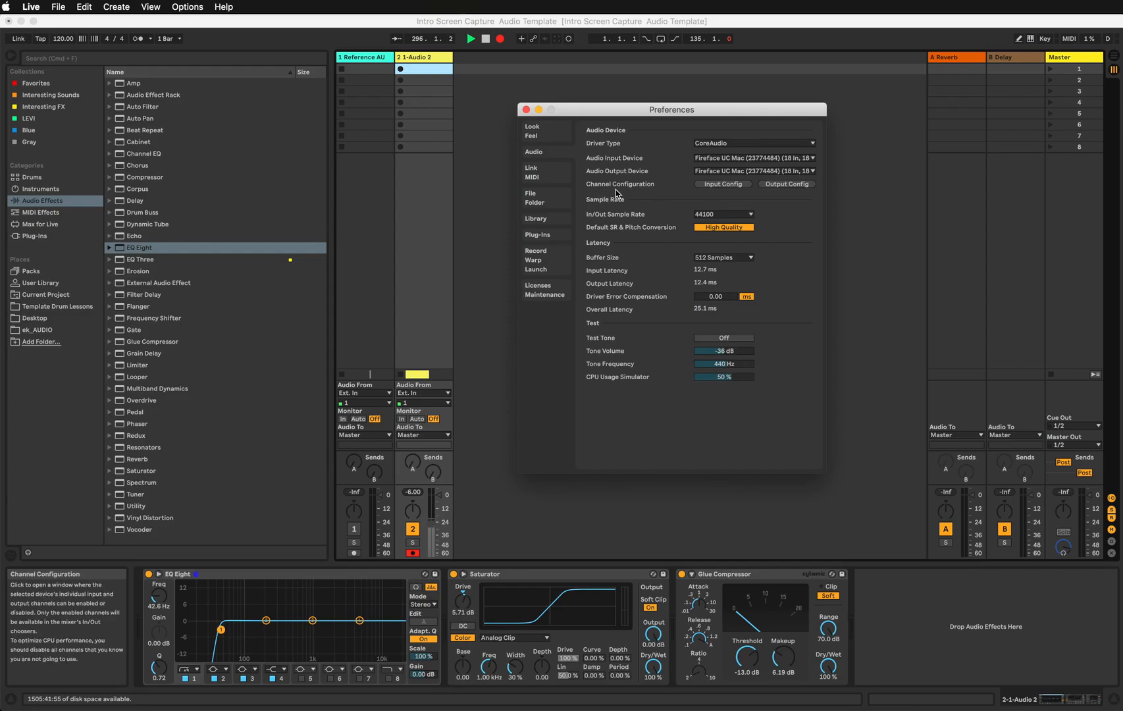
Review the mono and stereo channels in the input and output channel configurations, leaving both without changes
click(733, 187)
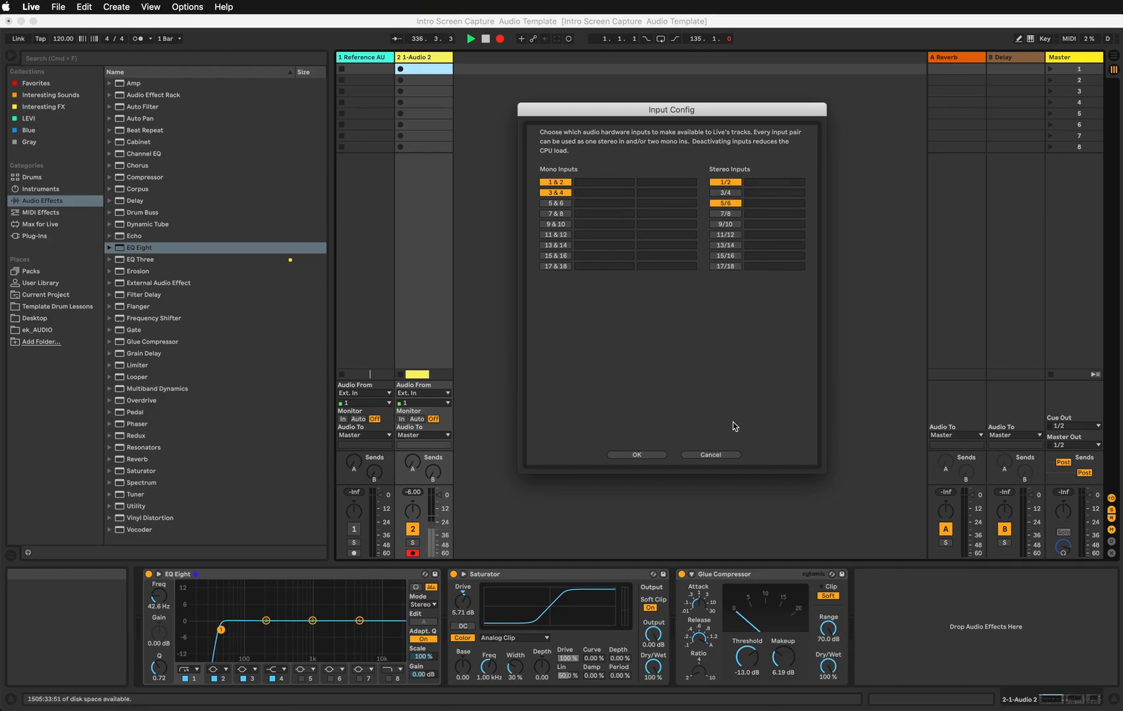
click(723, 454)
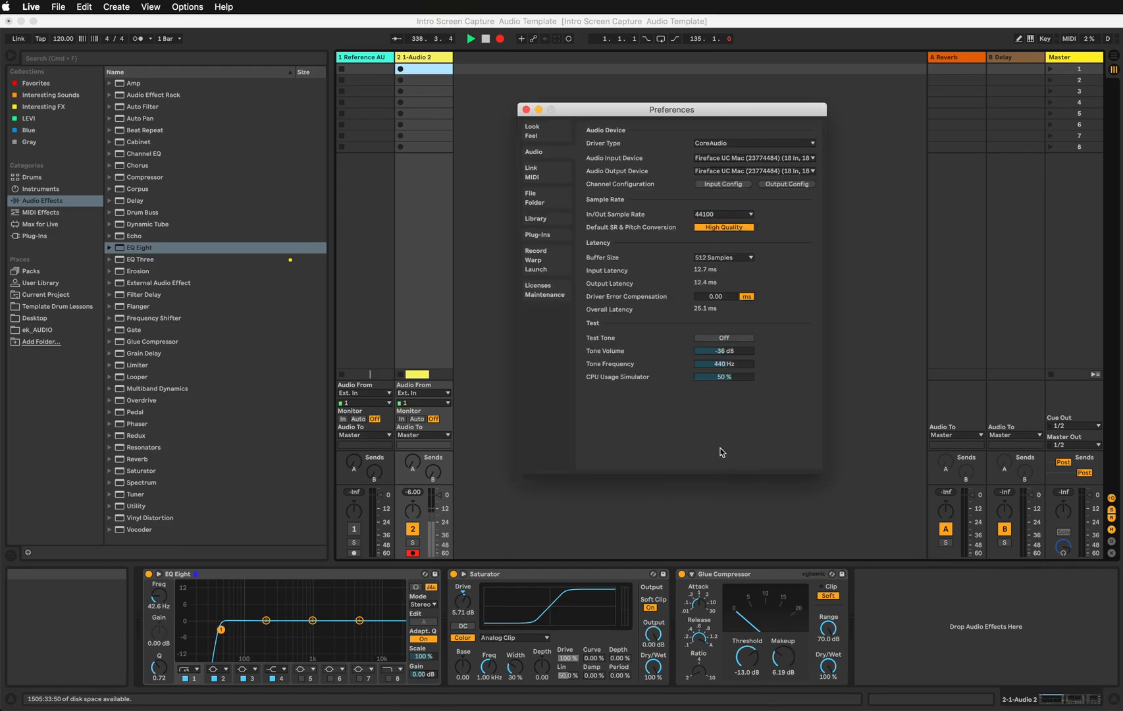
click(794, 185)
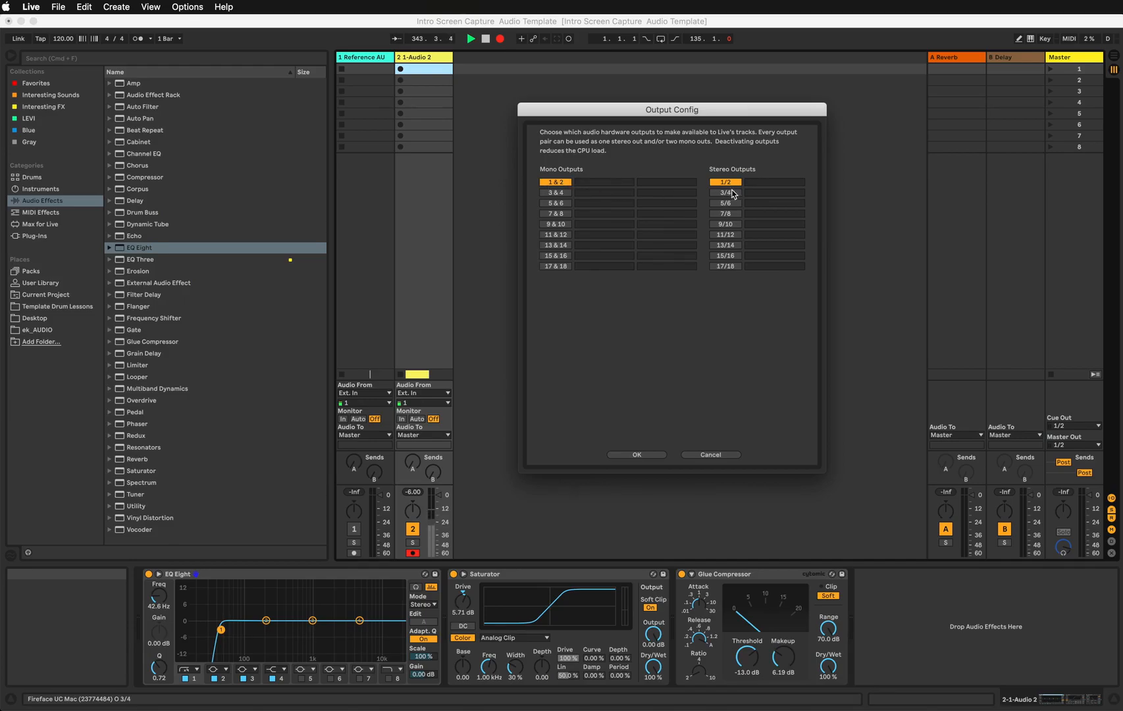
click(711, 455)
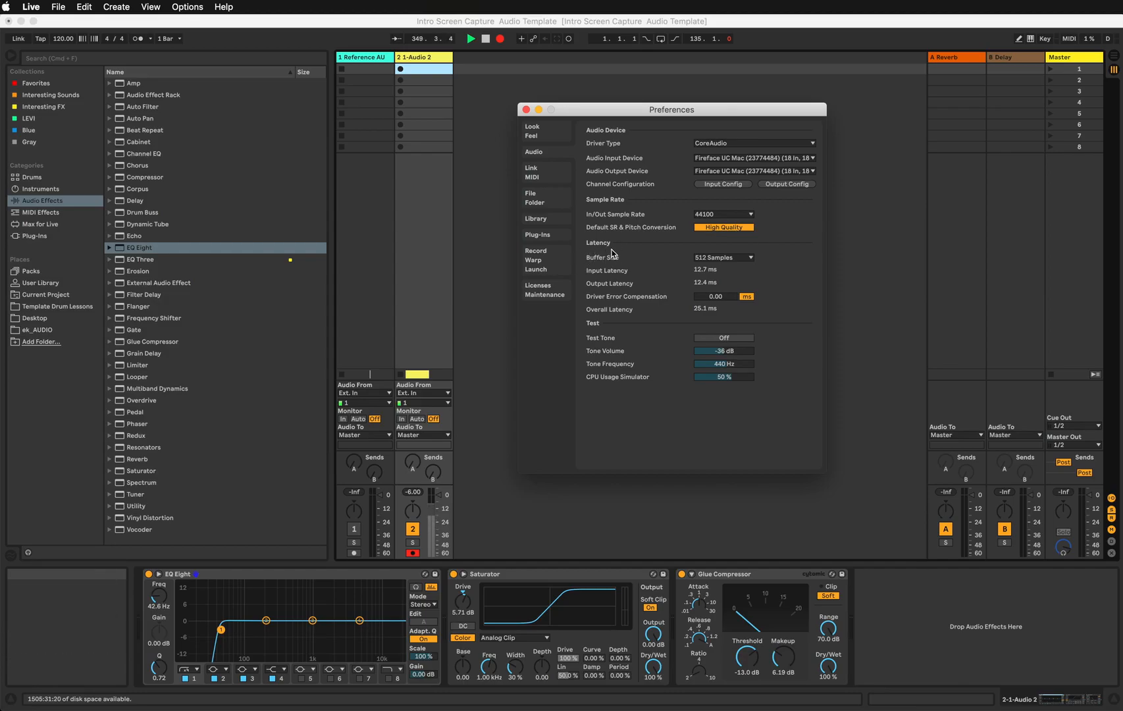
Review the available buffer sizes in the audio latency settings, keeping the current selection
mouse_move(603, 254)
click(751, 257)
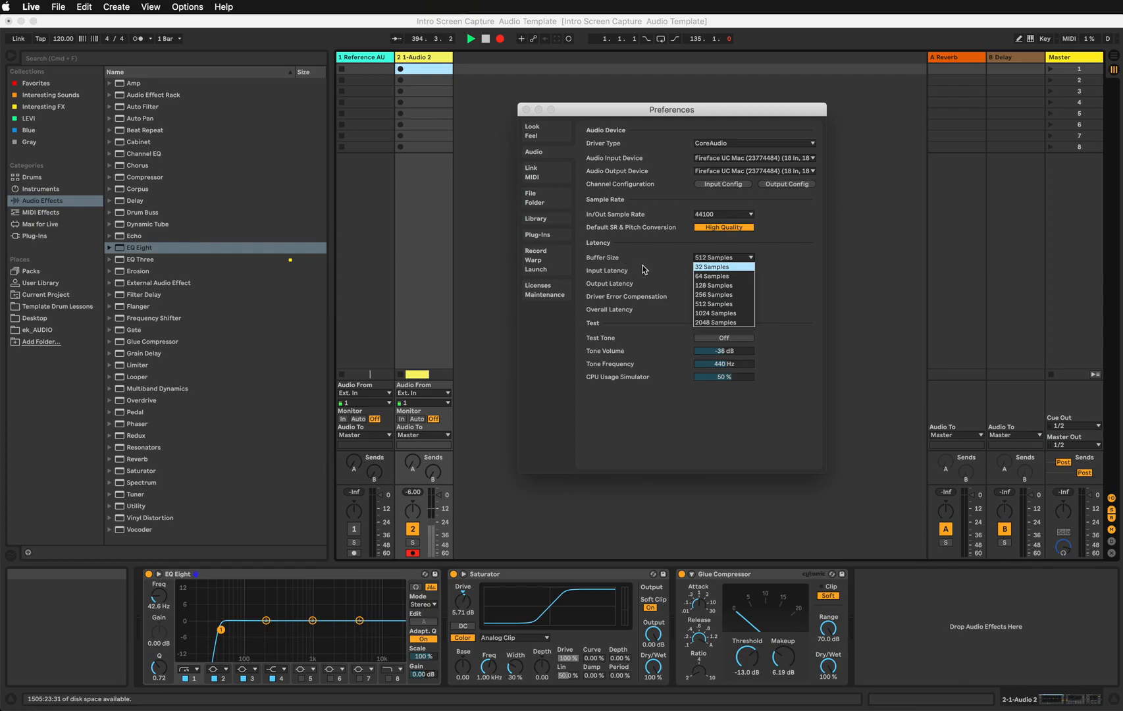
click(774, 268)
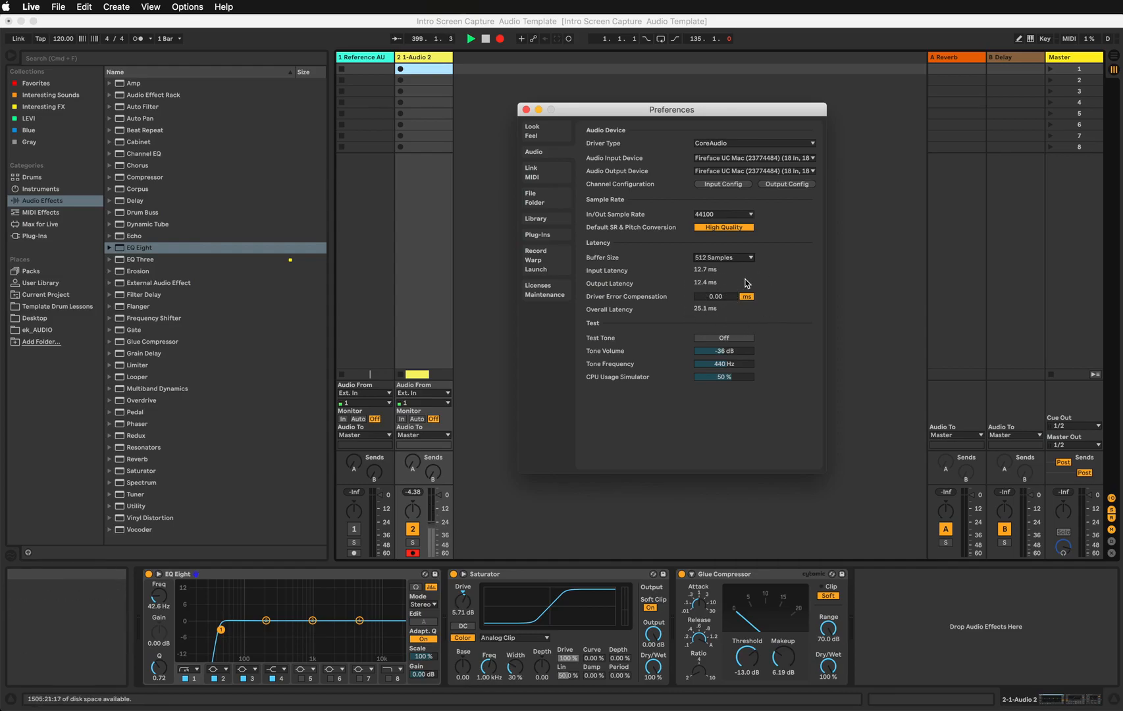
Review the Link and MIDI preferences and the control surfaces available for slot 4, leaving that slot set to None
click(555, 179)
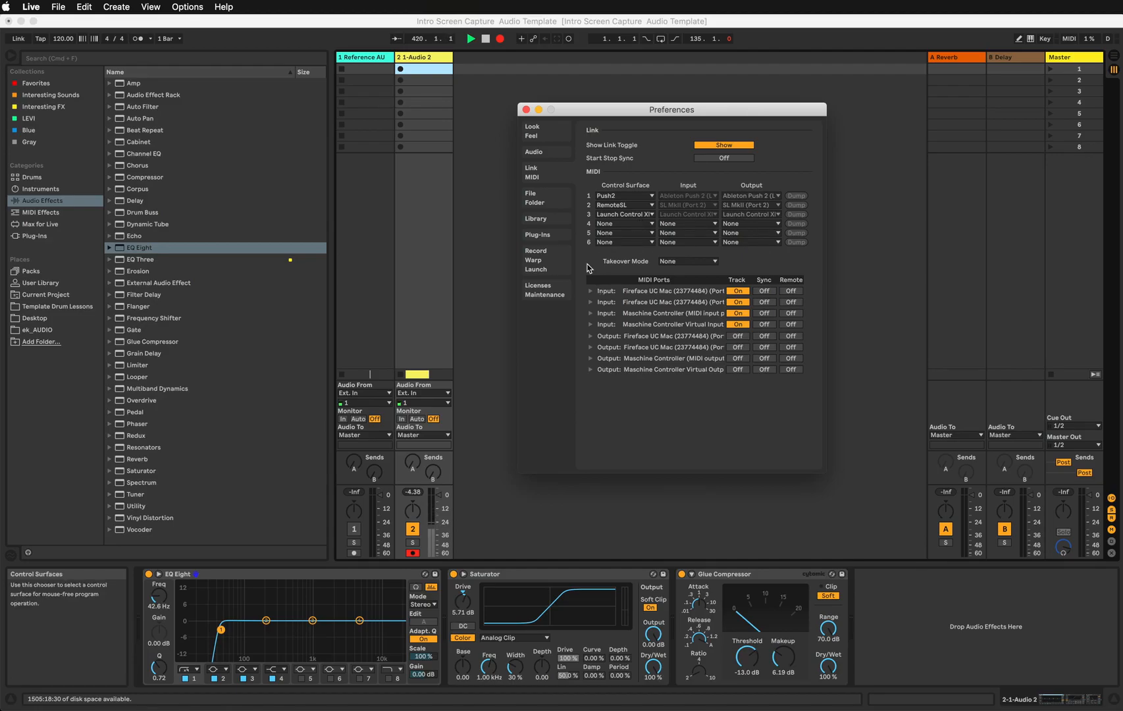
click(626, 224)
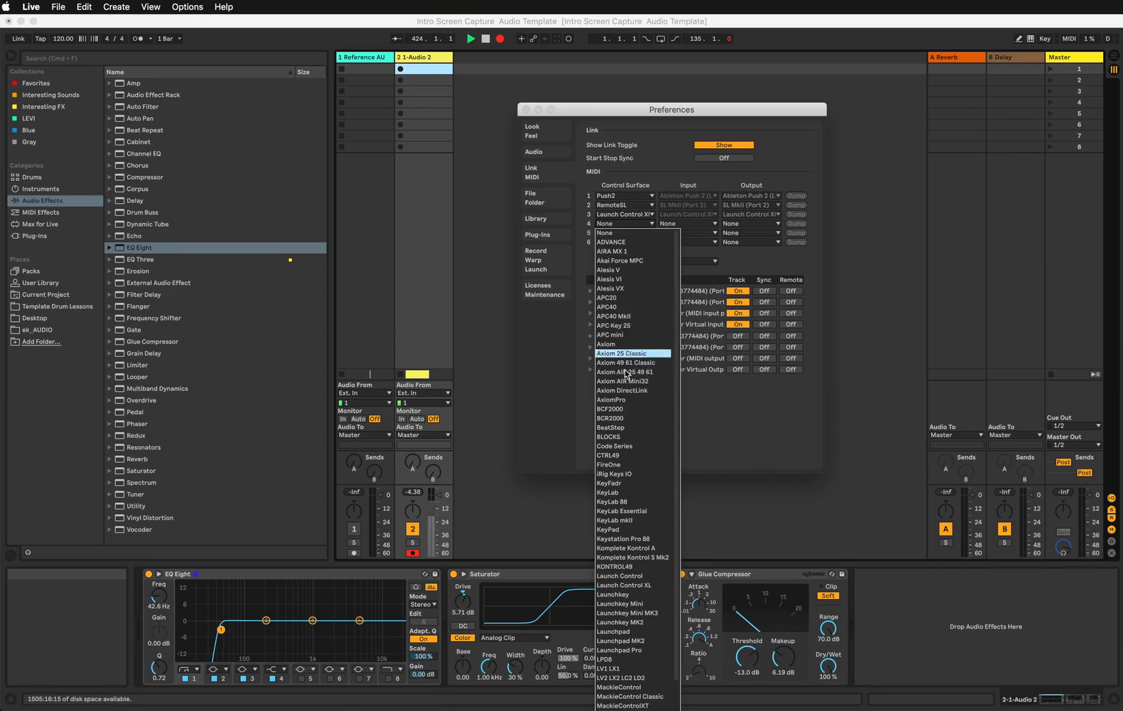
click(761, 265)
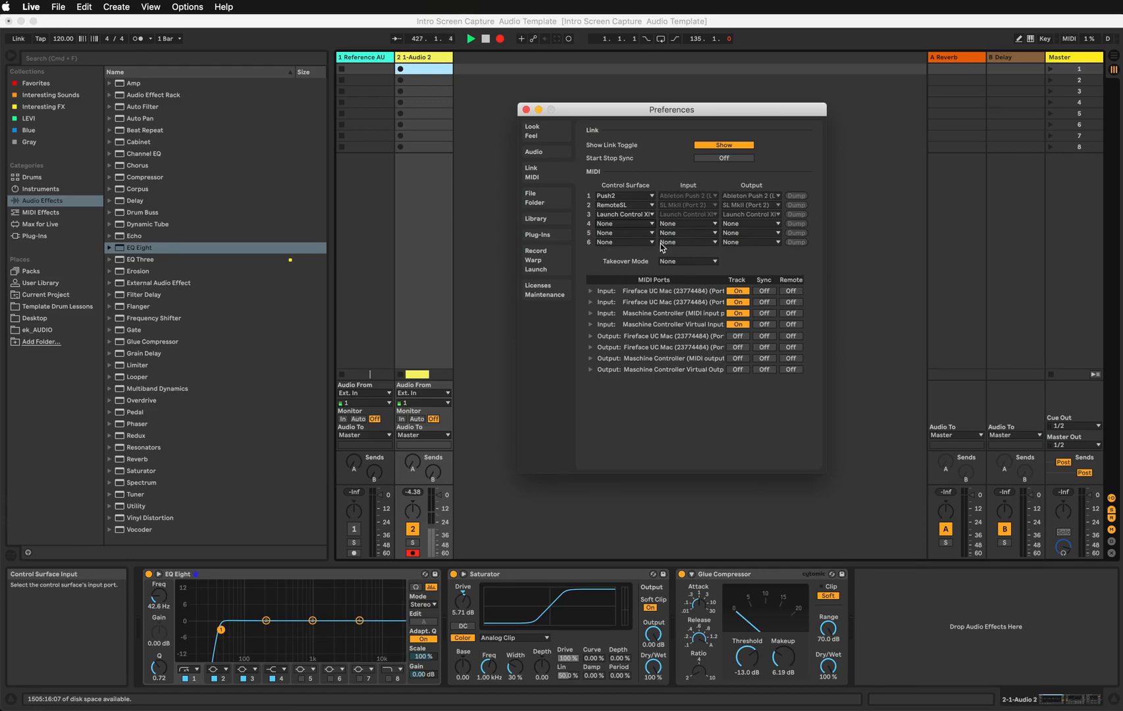
Examine the remaining preferences in order: File/Folder, Library, Plug-Ins, Record/Warp/Launch and Licenses/Maintenance
click(535, 198)
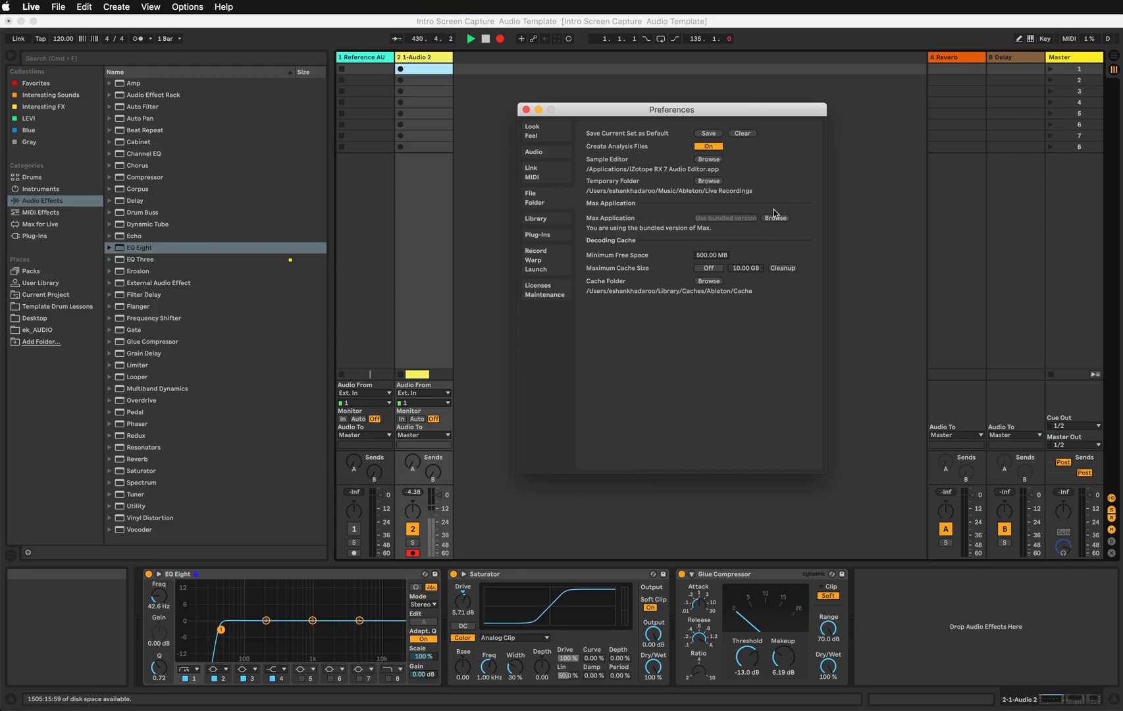
click(546, 219)
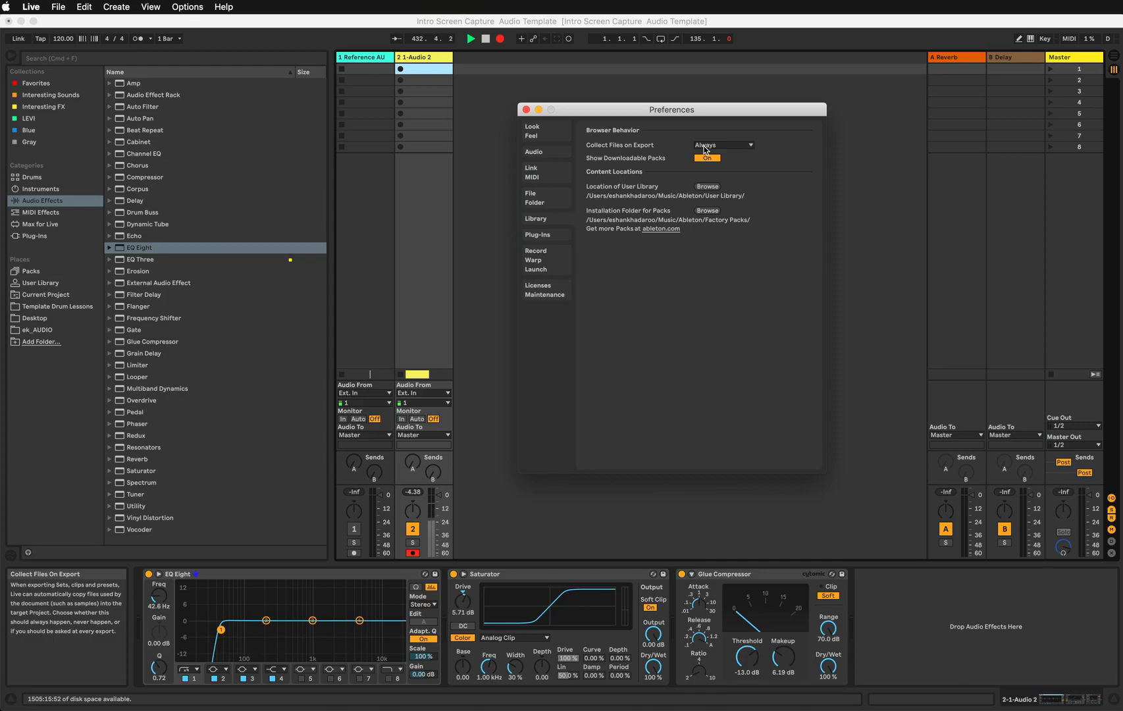
click(544, 236)
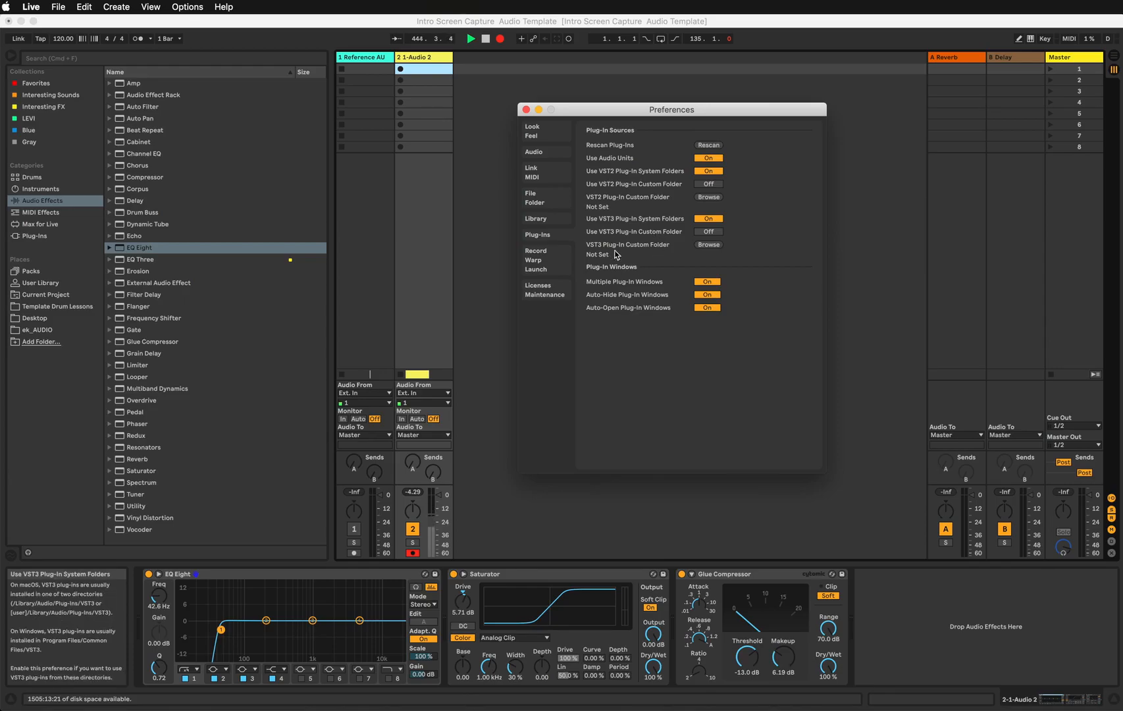
click(535, 270)
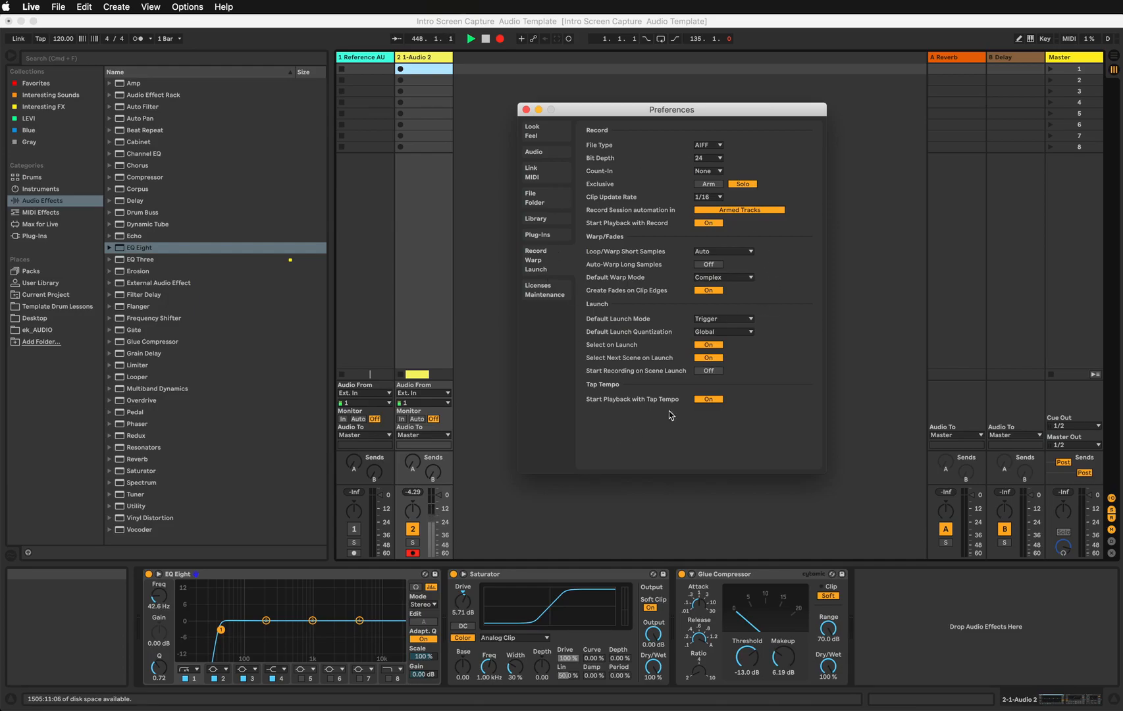
click(540, 297)
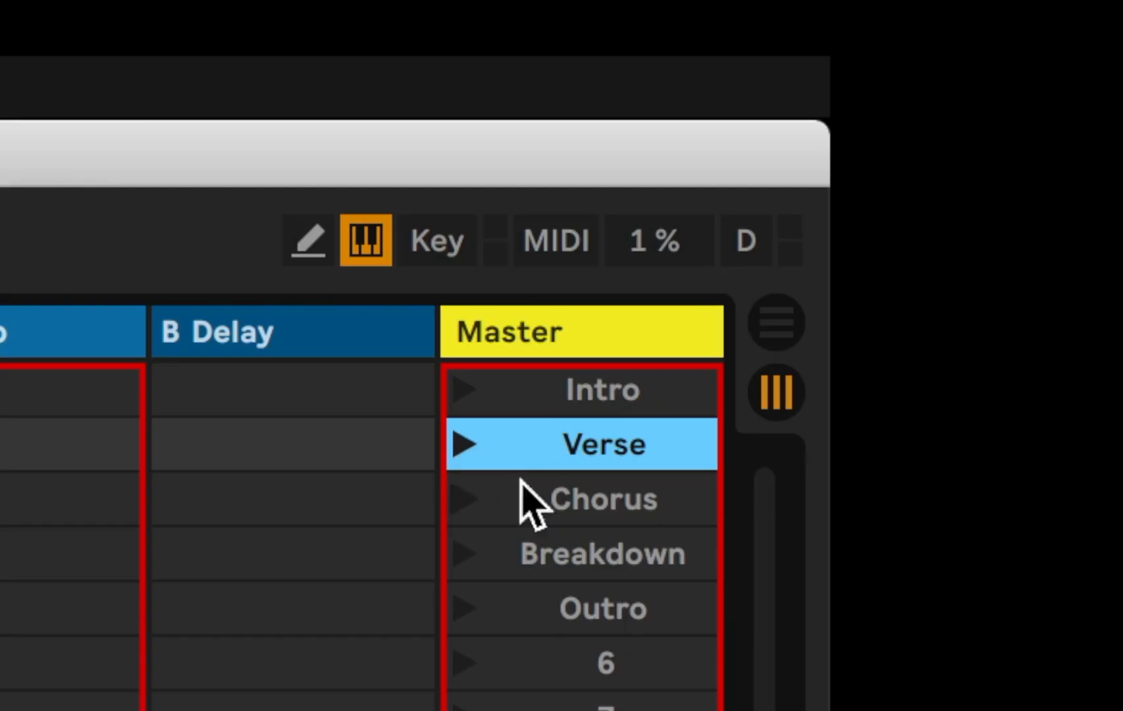
Rename the Verse scene as Intro 02 and the Intro scene above it as Intro 01
key(super+r)
text(Intro 02)
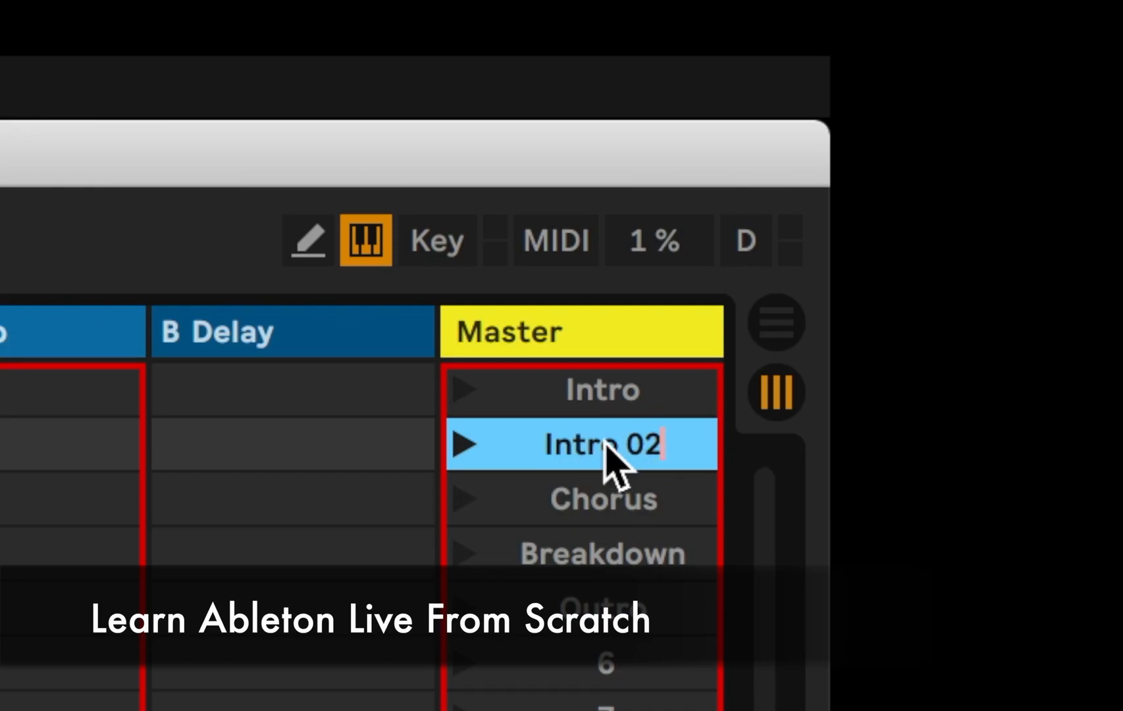
click(614, 405)
key(super+r)
text(Intro 01)
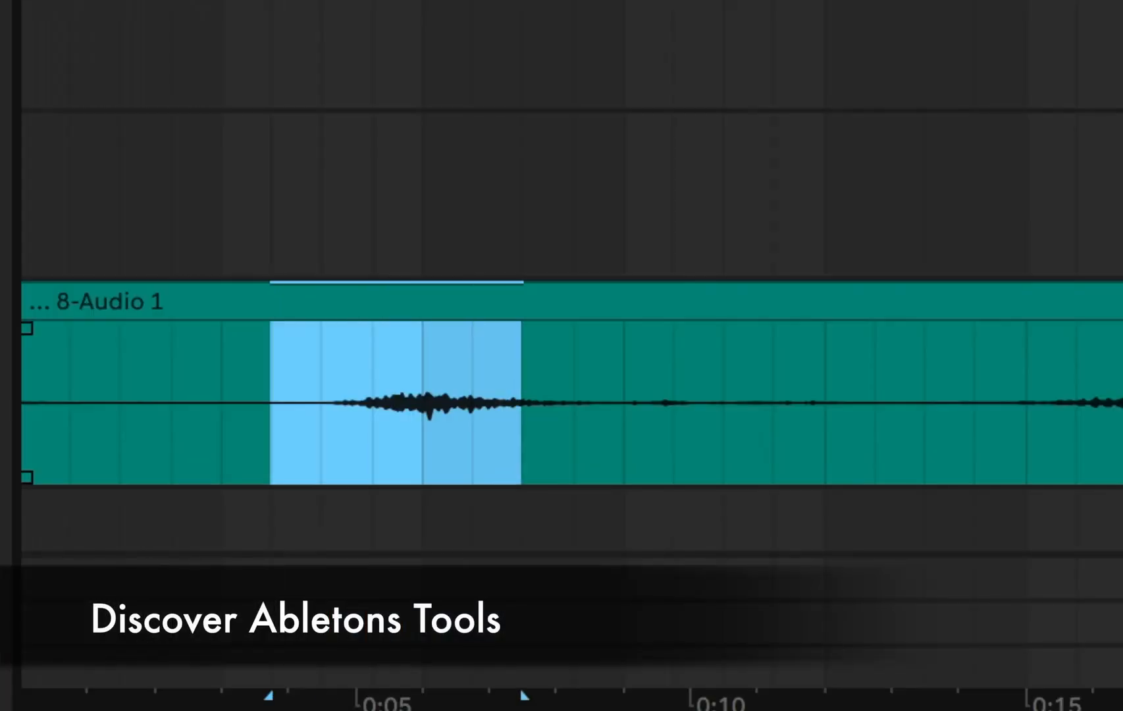
drag(522, 402, 773, 402)
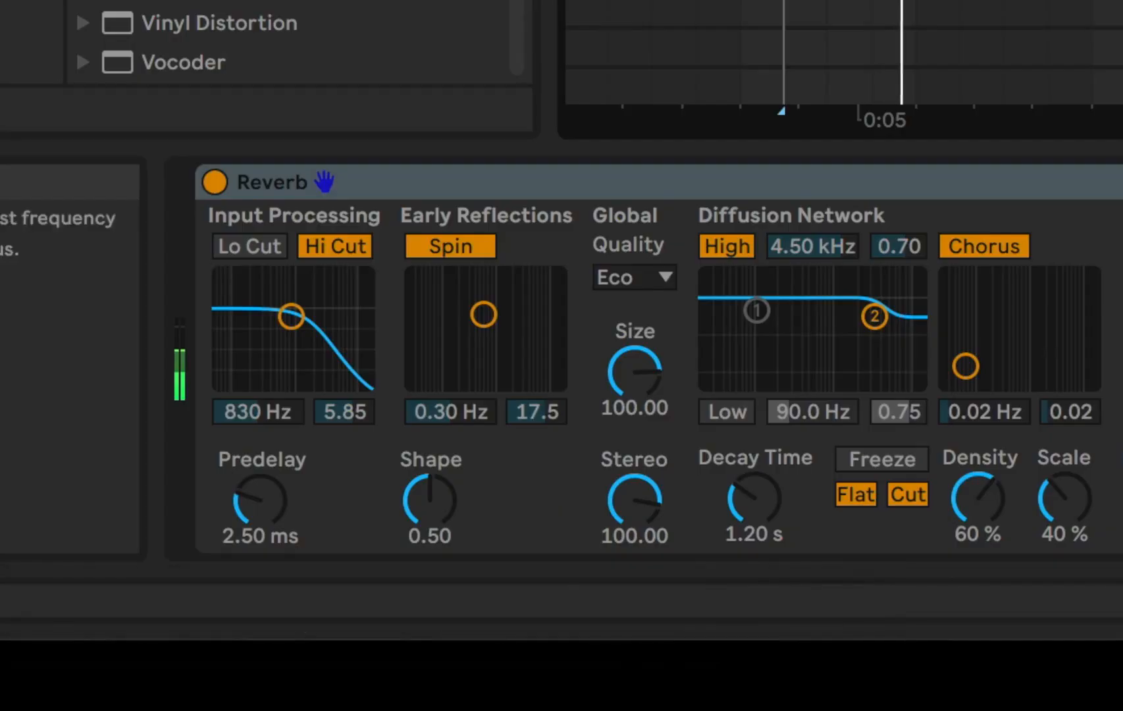
drag(755, 498, 755, 438)
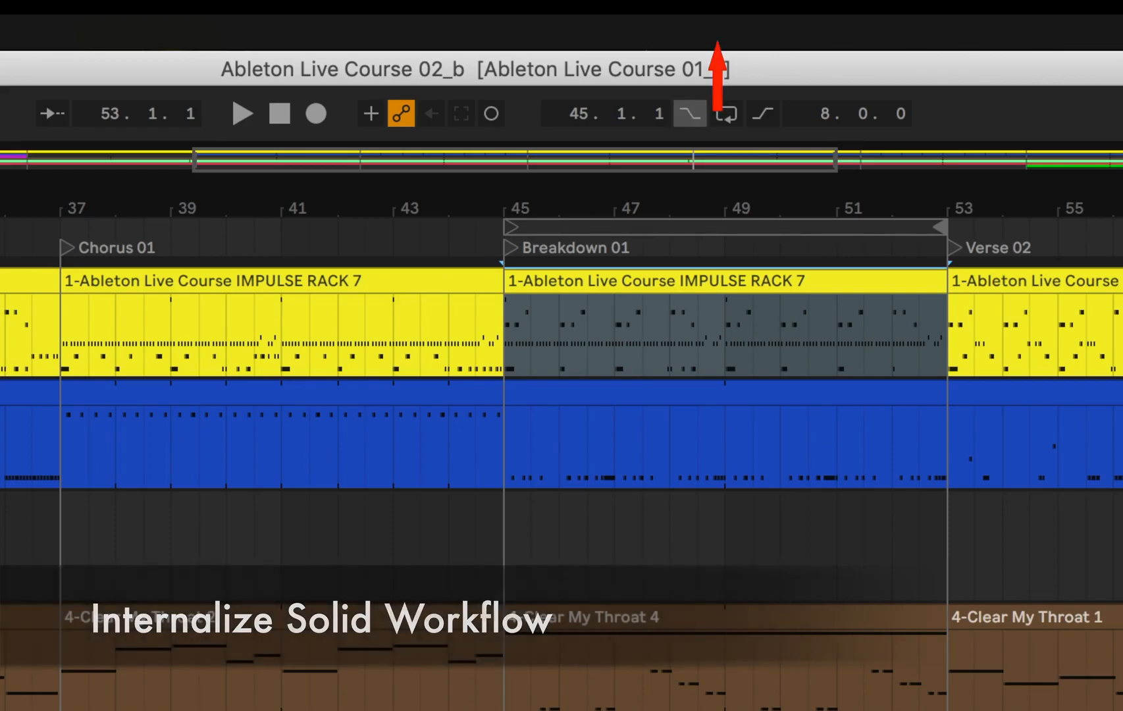
click(280, 329)
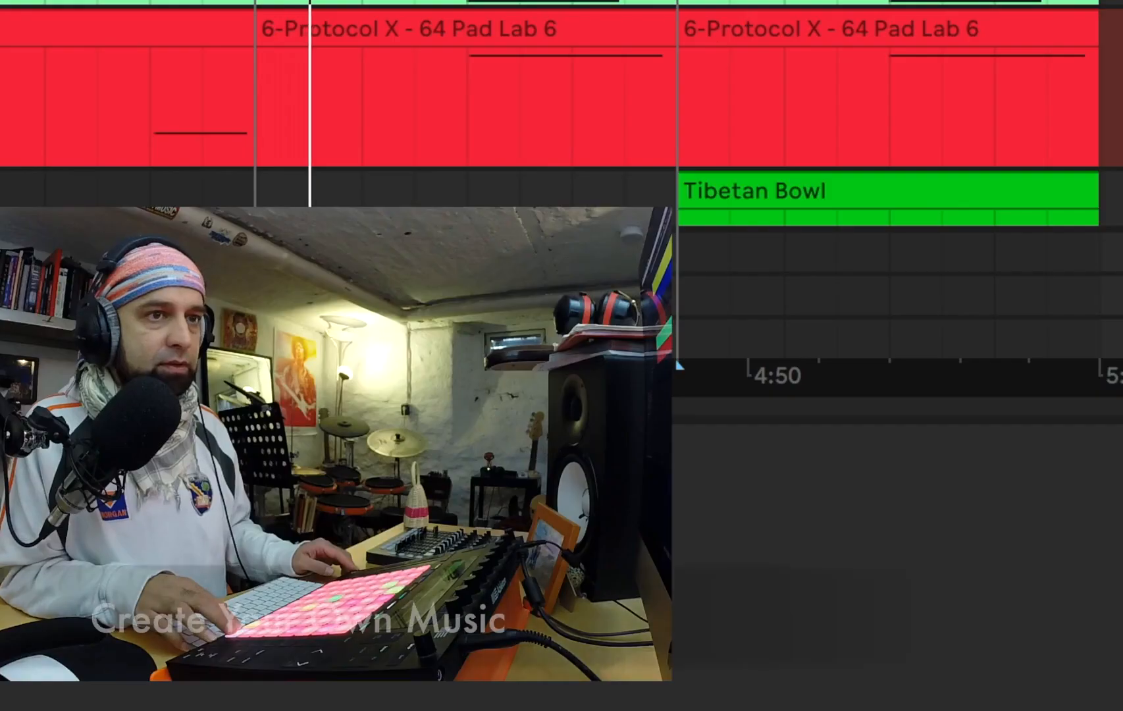